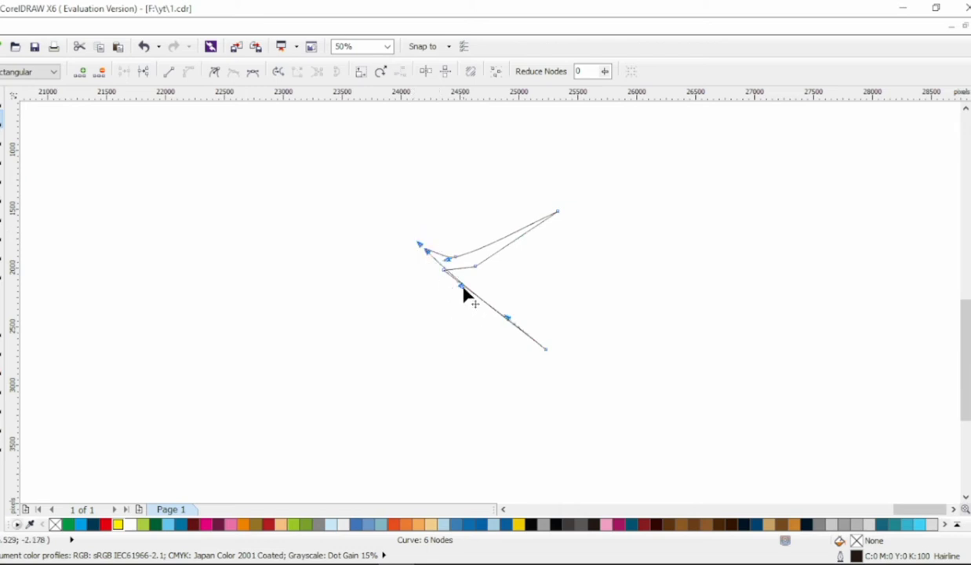
Bend the lower straight edges of the beak outline into two smooth arcs meeting at a pointed lower tip
drag(464, 293, 399, 285)
drag(507, 321, 505, 363)
mouse_move(444, 269)
mouse_down()
mouse_move(449, 310)
mouse_move(441, 283)
mouse_up()
drag(506, 356, 516, 377)
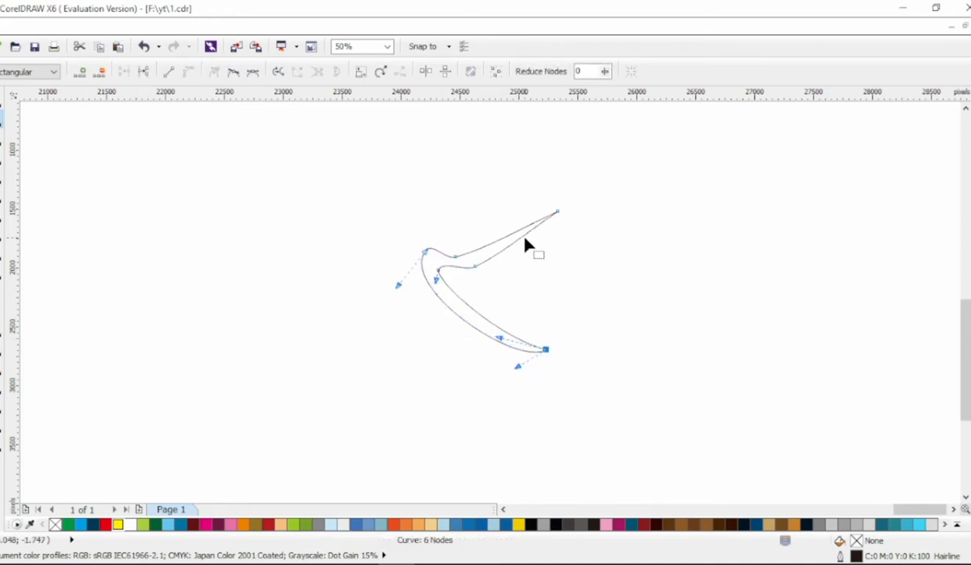
Curve the outline's two upper edges into an S shape ending in a hooked tip, and smooth the bend joining the lower arcs
click(558, 211)
drag(522, 228, 501, 147)
click(497, 249)
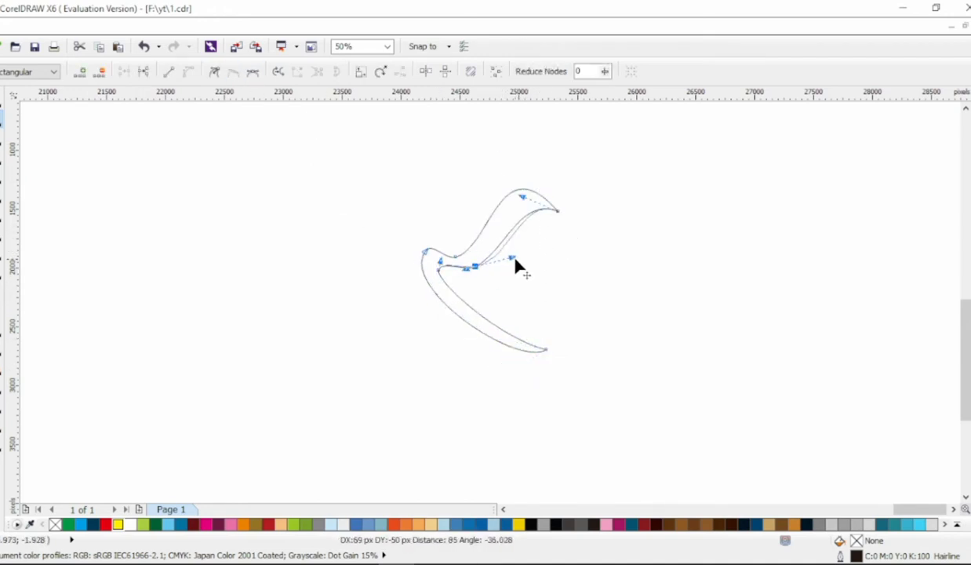
click(422, 256)
drag(457, 256, 428, 265)
key(space)
click(401, 328)
key(space)
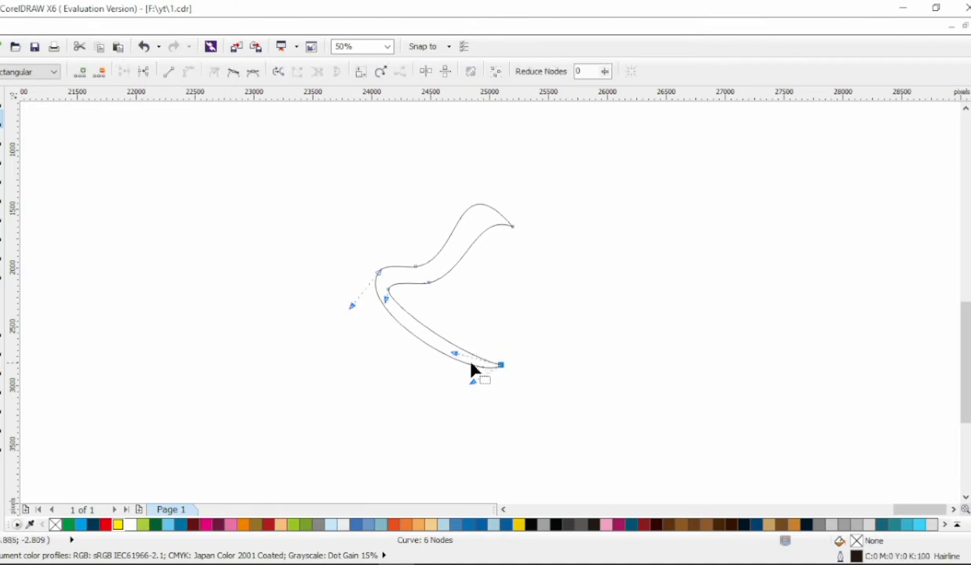
click(440, 364)
click(389, 307)
Fill the finished curve with orange and remove its outline
key(space)
click(425, 259)
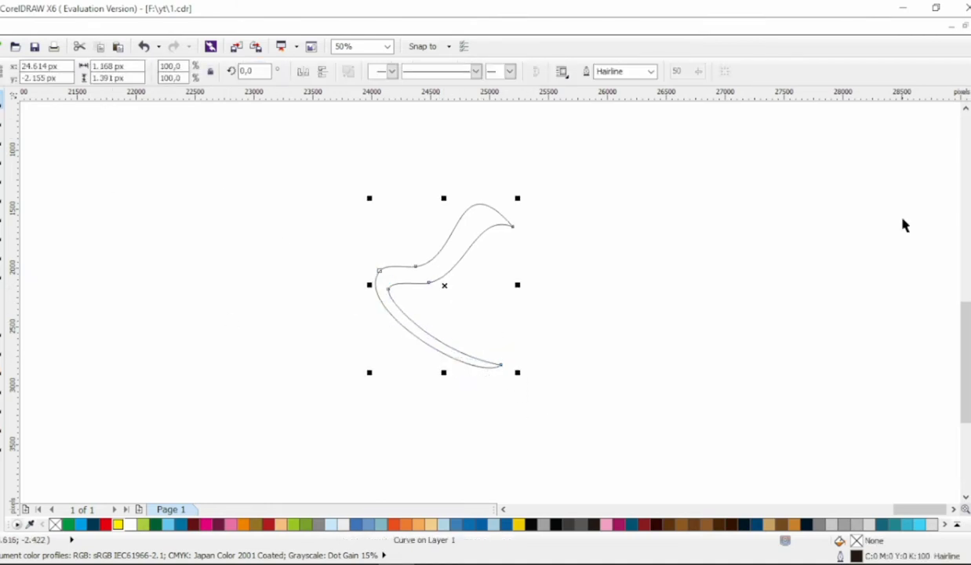
click(243, 527)
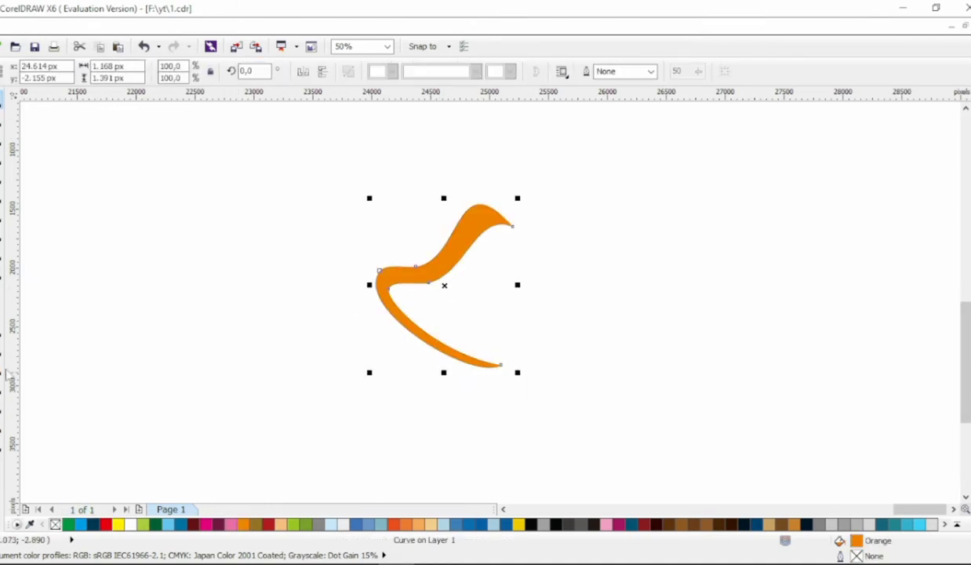
Add a one-step black contour around the outside of the orange shape with a 50 px offset
click(8, 369)
click(47, 373)
click(321, 71)
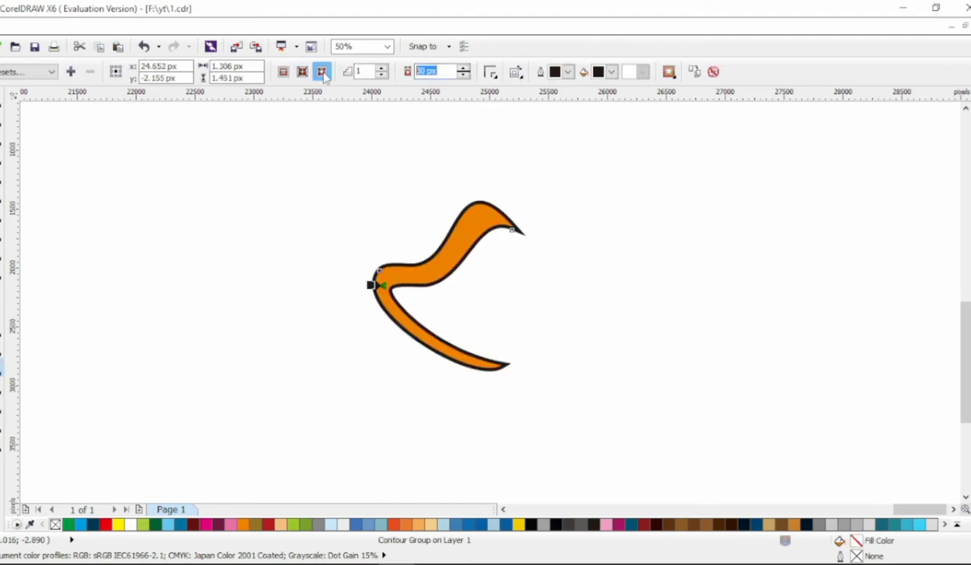
text(50)
key(Return)
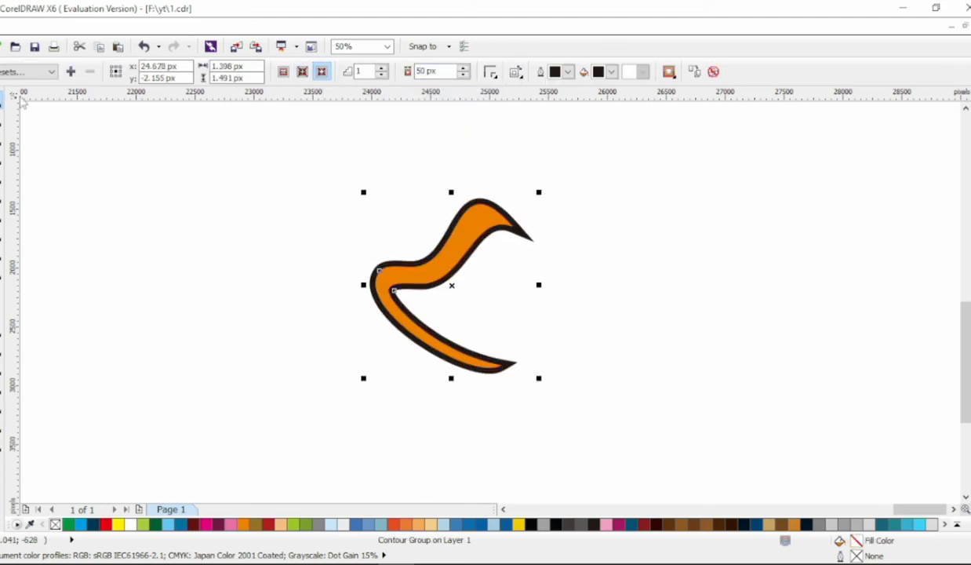
Draw a closed four-node shape linking the upper tip, an inner point, the lower tip and the beak's inner bend
key(space)
click(184, 161)
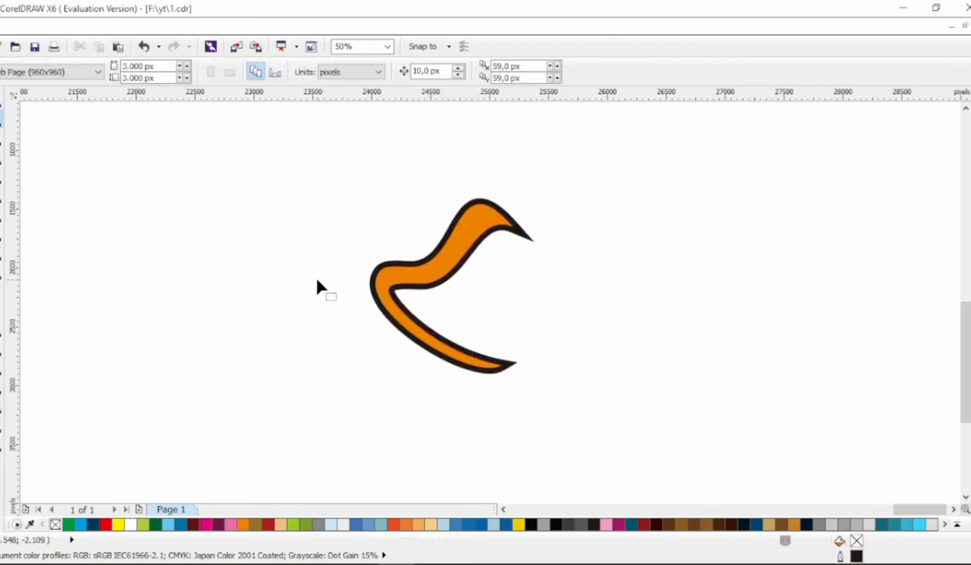
key(F10)
click(480, 305)
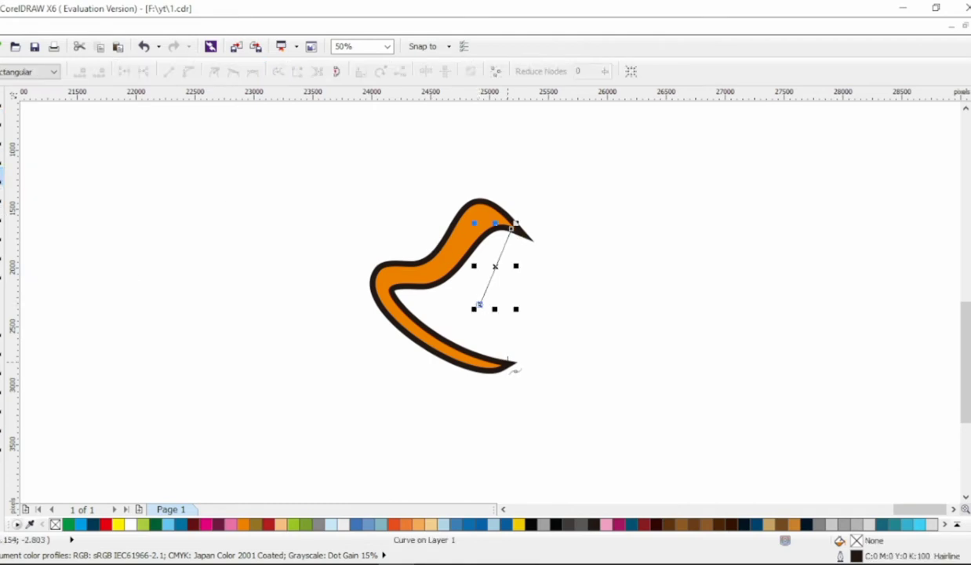
click(509, 362)
click(387, 285)
click(512, 228)
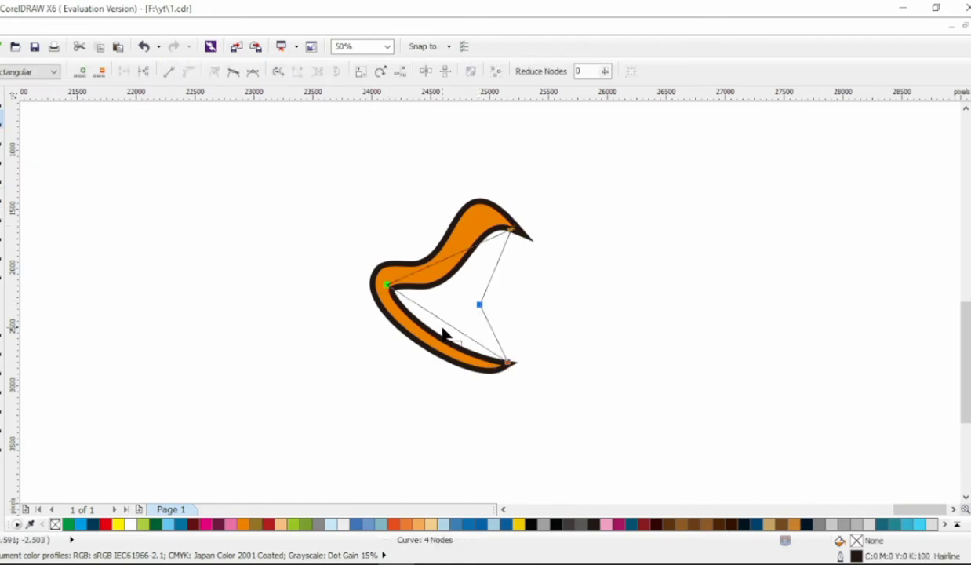
Bend the new shape's edges beneath the orange band and curve its open side inward below and outward above
drag(439, 318, 436, 279)
mouse_move(488, 318)
mouse_down()
mouse_move(484, 329)
mouse_move(474, 305)
mouse_up()
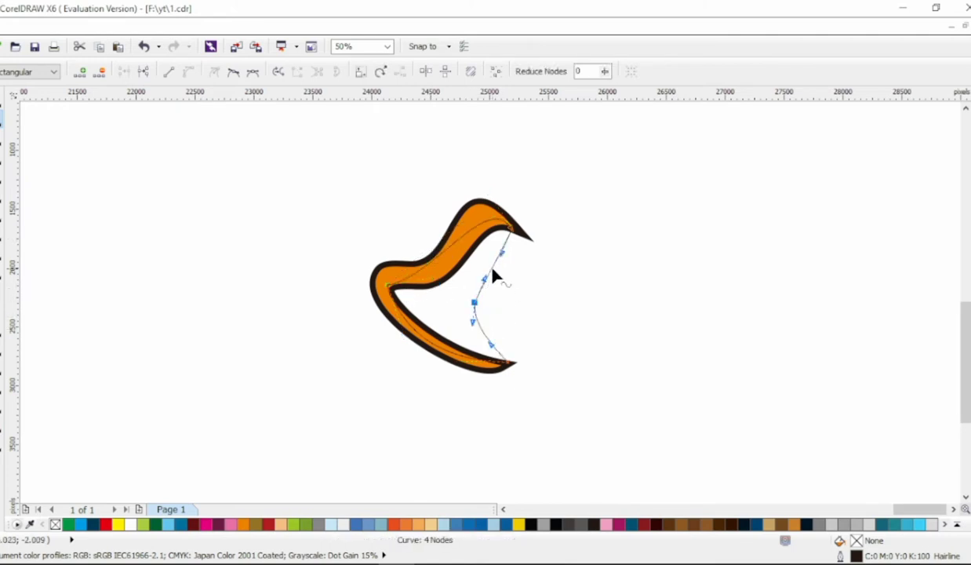
drag(494, 270, 537, 264)
Weld the black contour and the newly drawn closed shape into a single object
key(space)
key(ctrl+a)
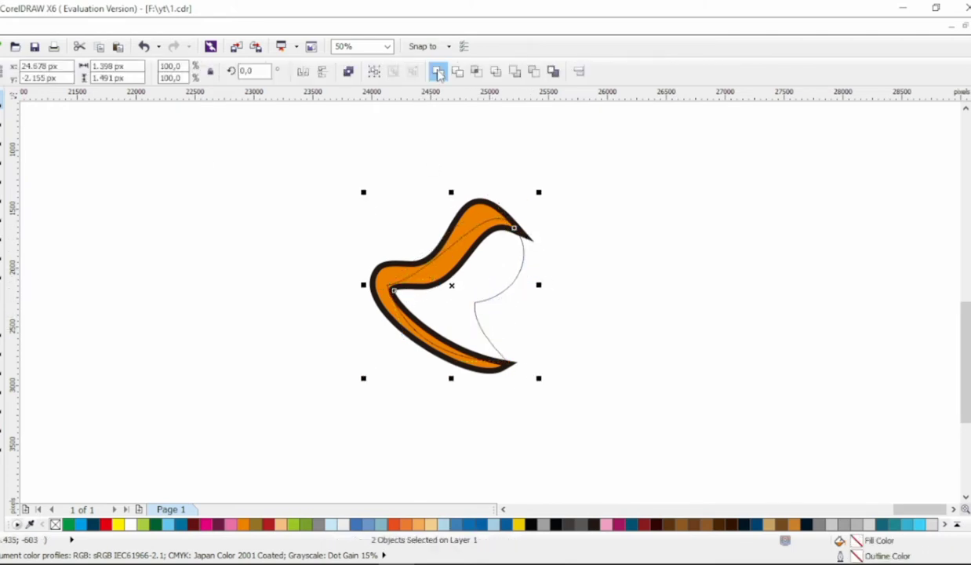
click(437, 73)
Remove the spike at the black shape's upper tip, smooth the node there, and delete surplus nodes along its edge
key(space)
double_click(527, 235)
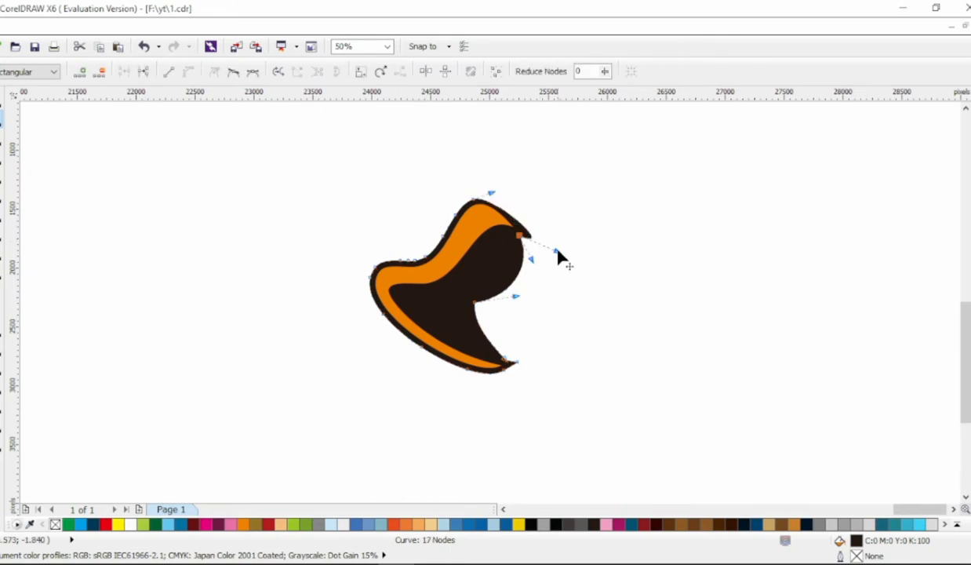
click(520, 233)
click(233, 71)
click(421, 276)
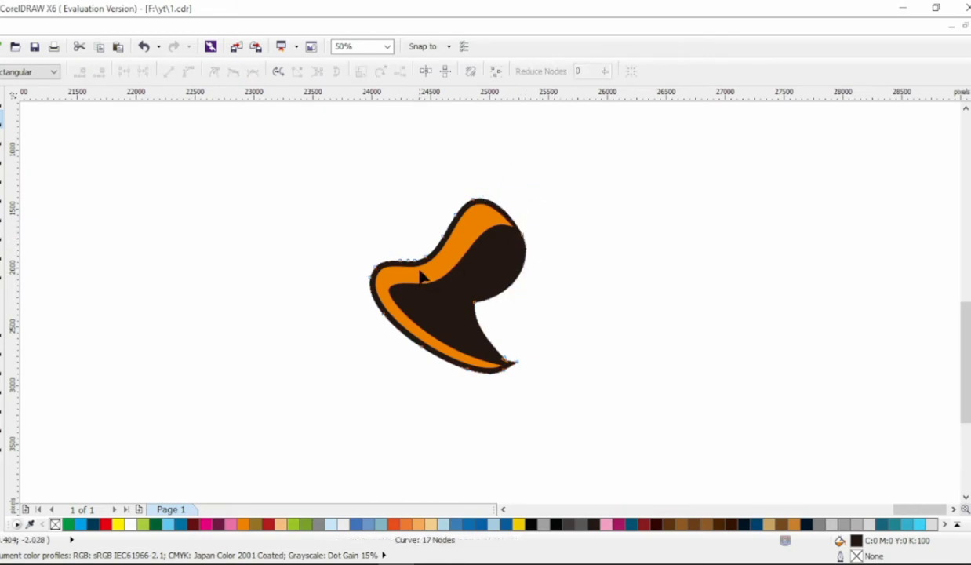
double_click(423, 267)
double_click(435, 207)
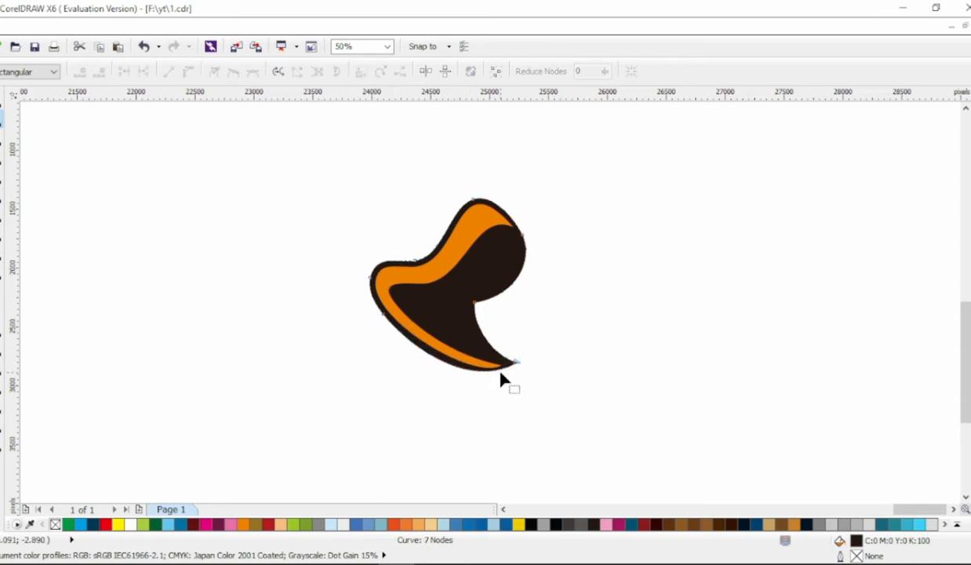
Round the underside of the black shape's lower tip and adjust the concave edge leading up from it
scroll(502, 381, up, 1)
drag(524, 349, 495, 401)
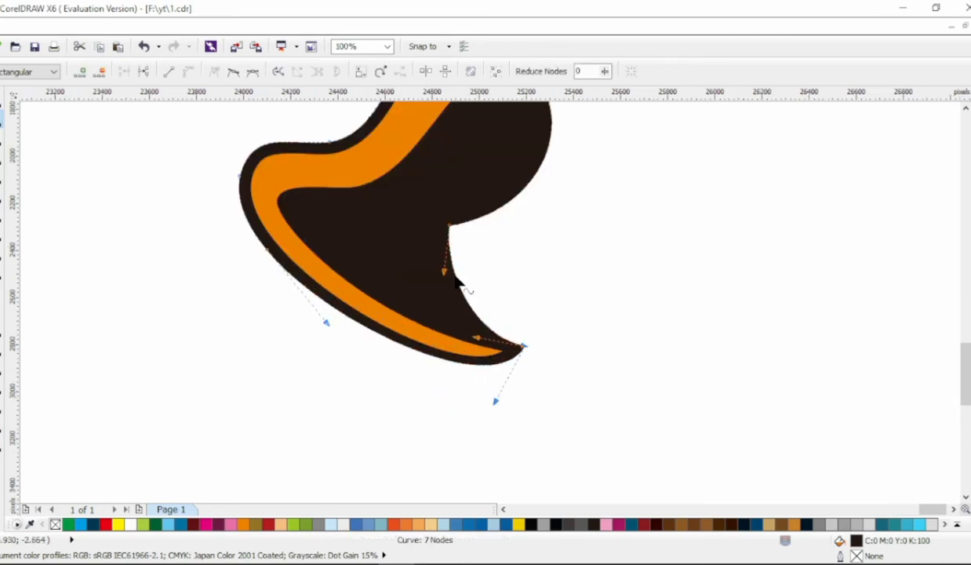
drag(444, 271, 453, 258)
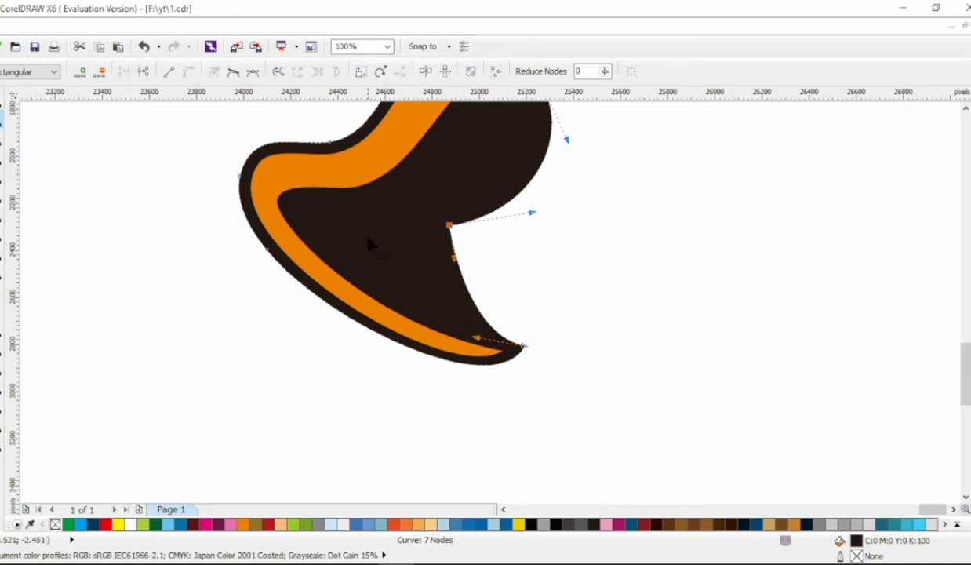
Reshape the inner bend of the orange band and narrow its lower arm toward the lower tip
click(278, 169)
drag(317, 194, 317, 185)
click(271, 182)
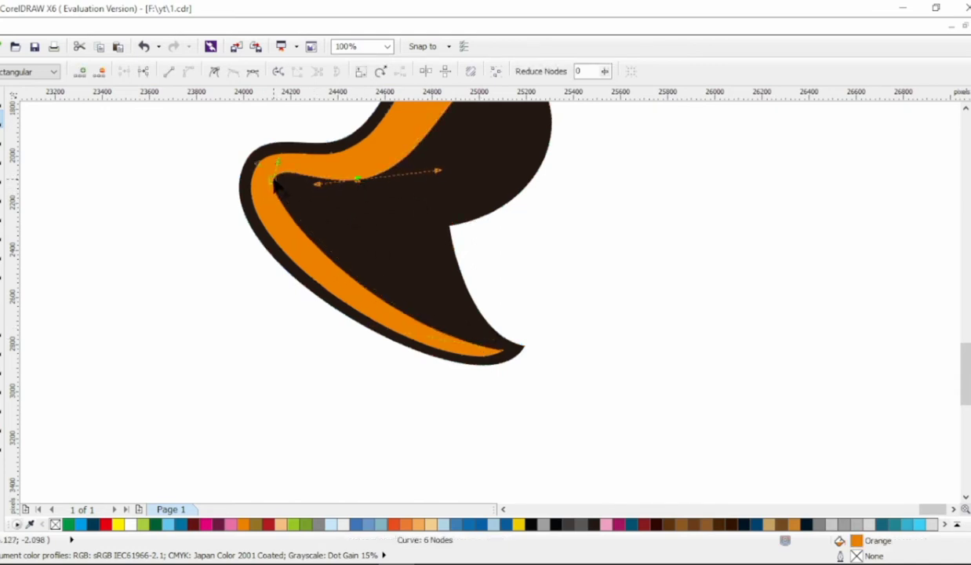
click(374, 336)
drag(377, 336, 264, 255)
scroll(402, 264, down, 3)
scroll(443, 202, up, 3)
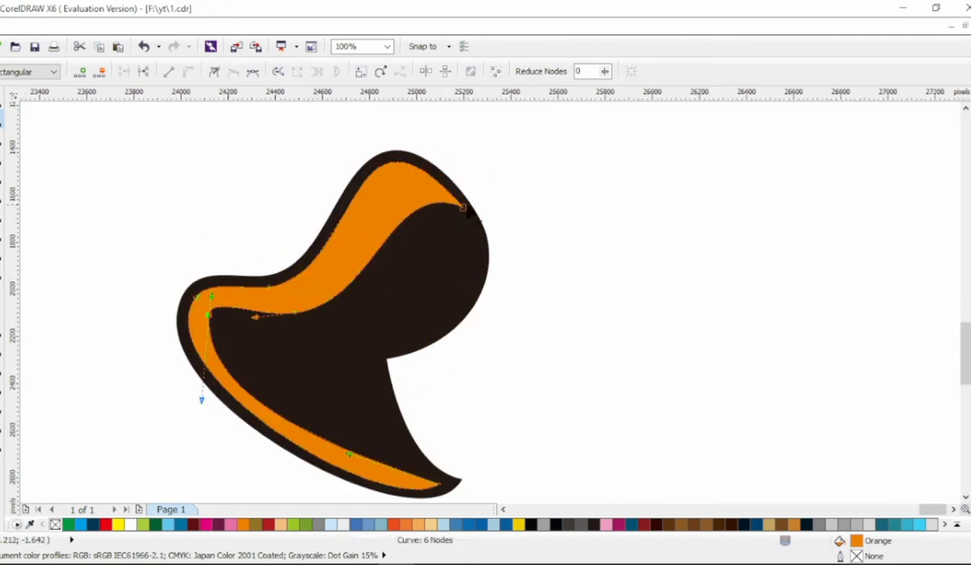
Refine the curves at the upper end of the orange band so they follow the black border
click(385, 180)
scroll(453, 204, down, 2)
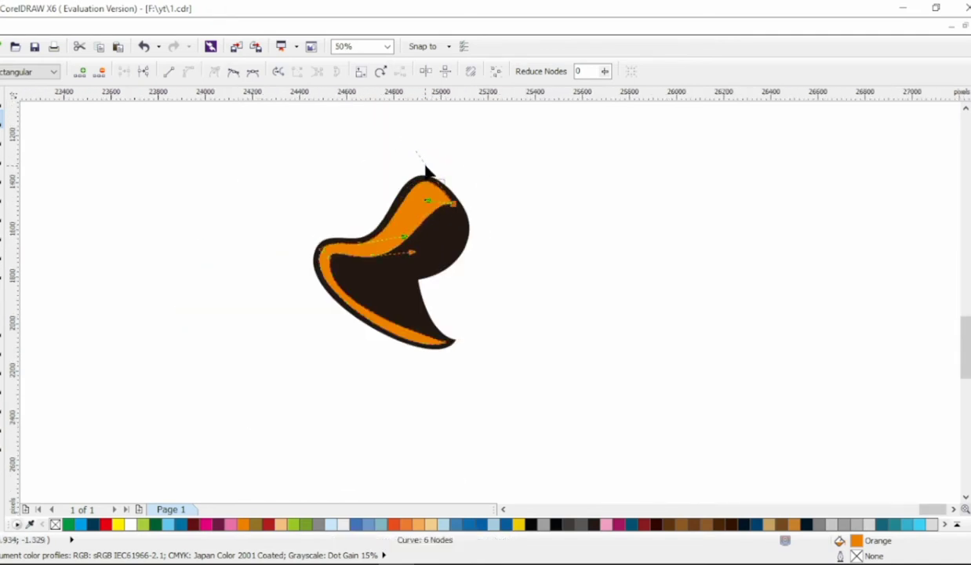
scroll(411, 146, up, 2)
drag(423, 226, 506, 259)
scroll(424, 203, down, 2)
Recolor the black base shape with a dark brown uniform fill of C60 M81 Y100 K45
key(space)
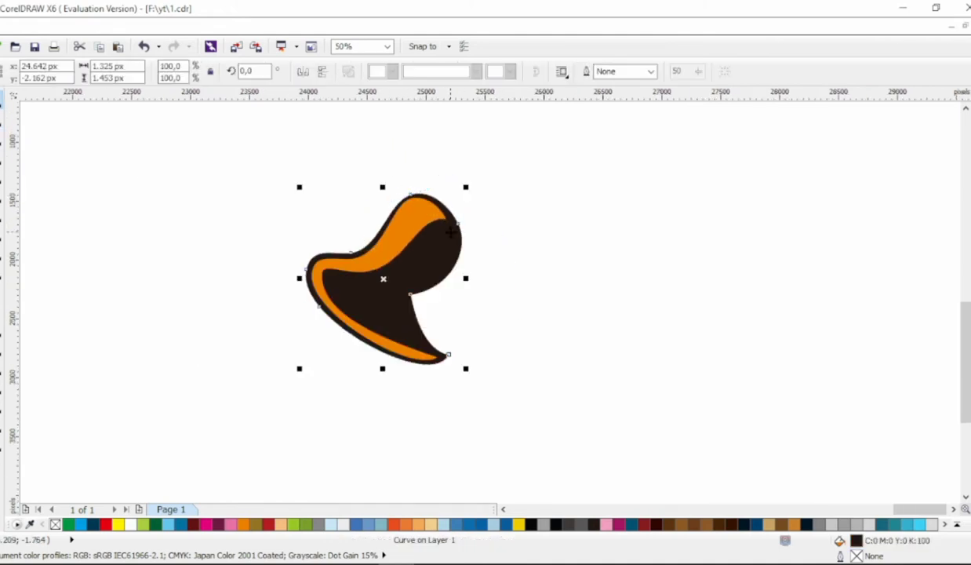
scroll(443, 229, up, 2)
right_click(444, 240)
click(499, 323)
click(852, 476)
key(Tab)
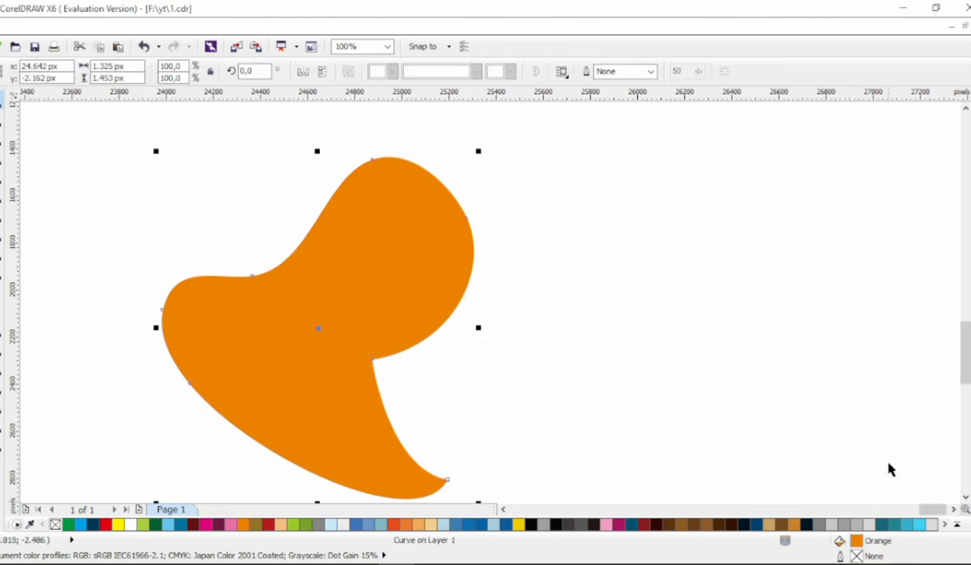
key(shift+F11)
drag(473, 275, 489, 302)
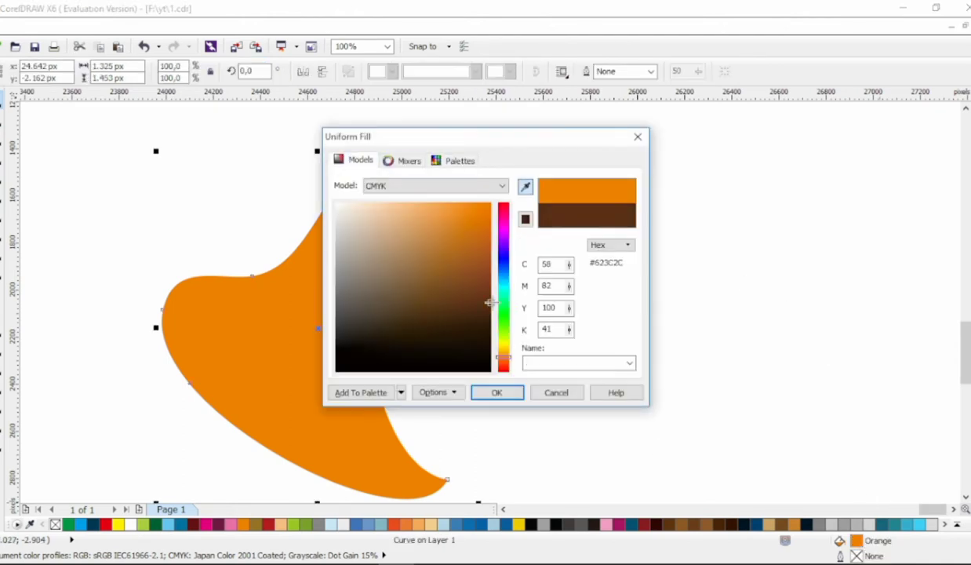
click(497, 394)
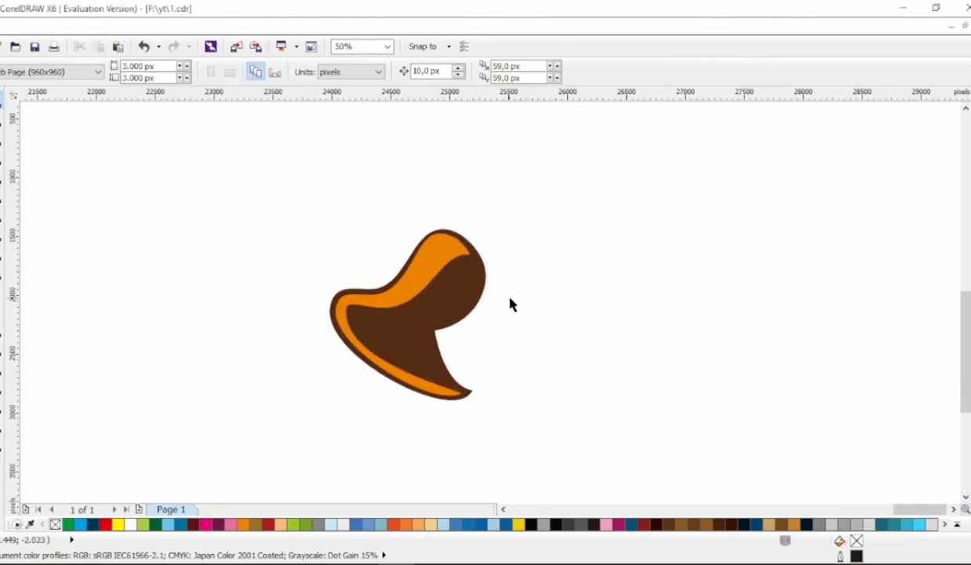
Reshape the brown base by moving the inner mouth corner inward and adjusting the lower tip and the upper jaw's edge
click(383, 332)
scroll(384, 332, up, 2)
key(F10)
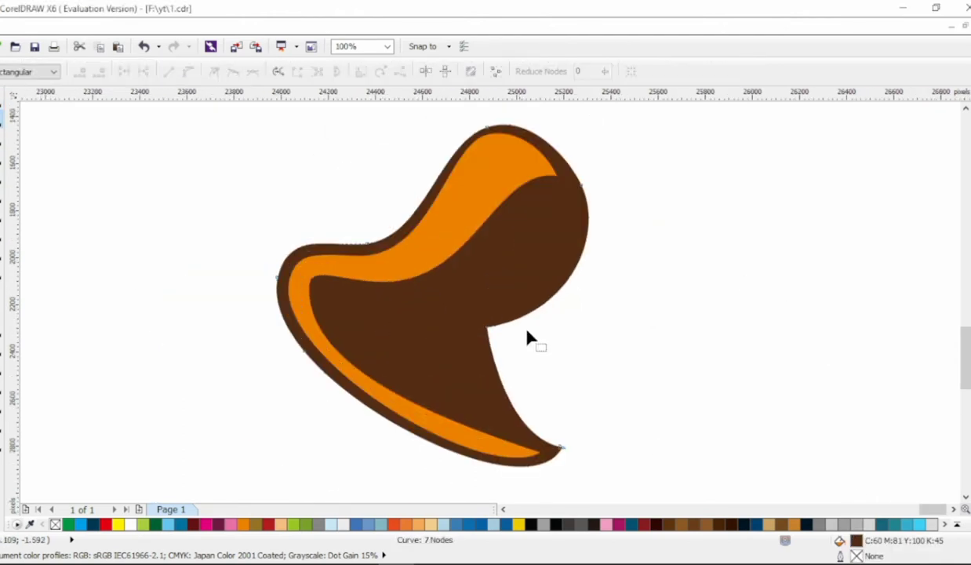
drag(531, 341, 457, 316)
drag(562, 455, 535, 457)
scroll(546, 412, down, 1)
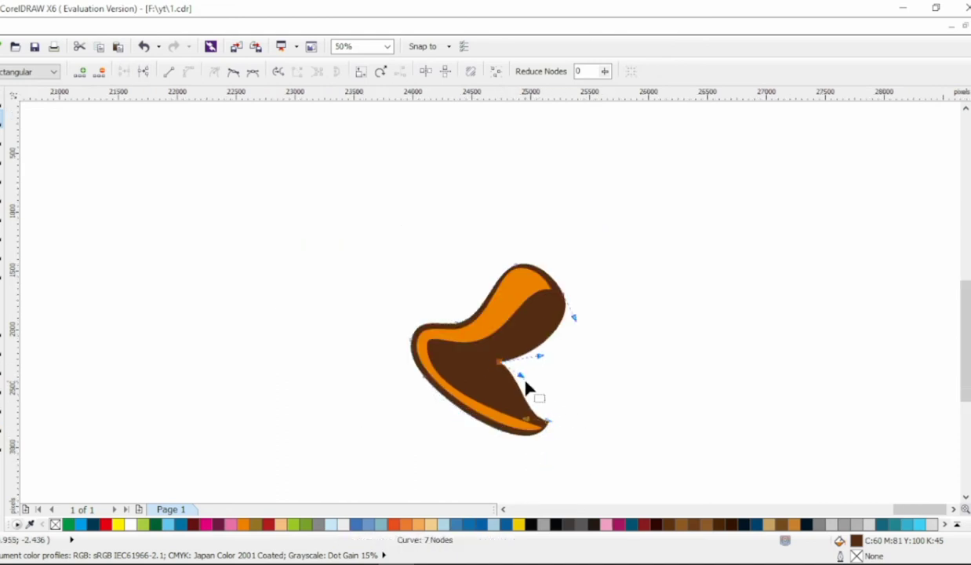
drag(527, 386, 531, 351)
drag(570, 310, 566, 298)
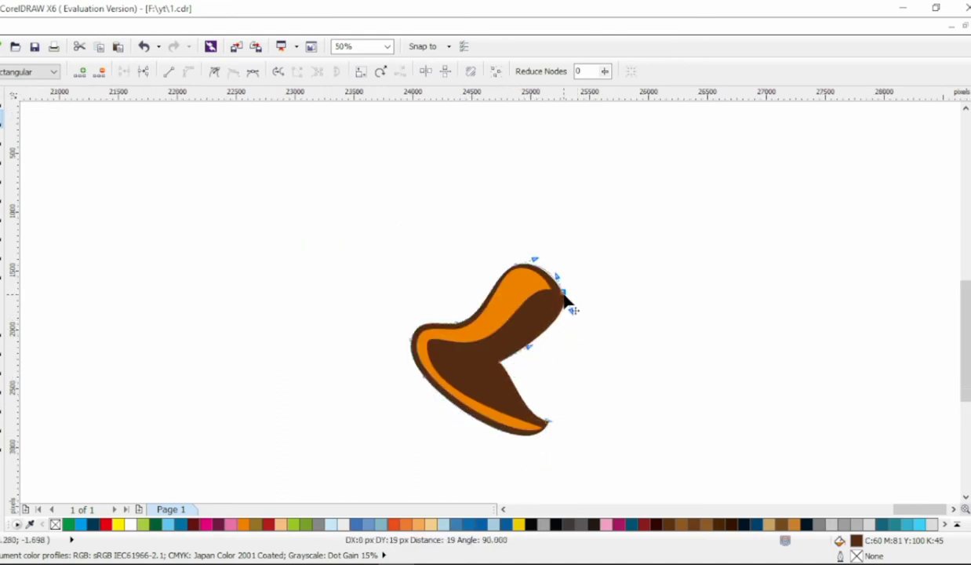
Draw a closed curved tongue outline with a notched upper edge inside the brown mouth area
scroll(533, 349, up, 1)
key(space)
scroll(404, 306, down, 1)
scroll(416, 361, up, 1)
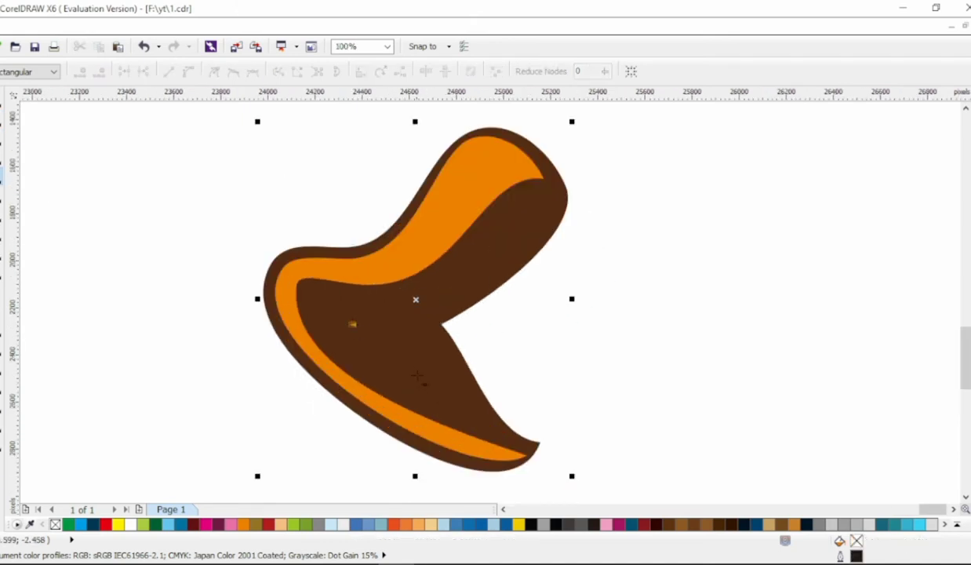
drag(417, 376, 437, 396)
key(F10)
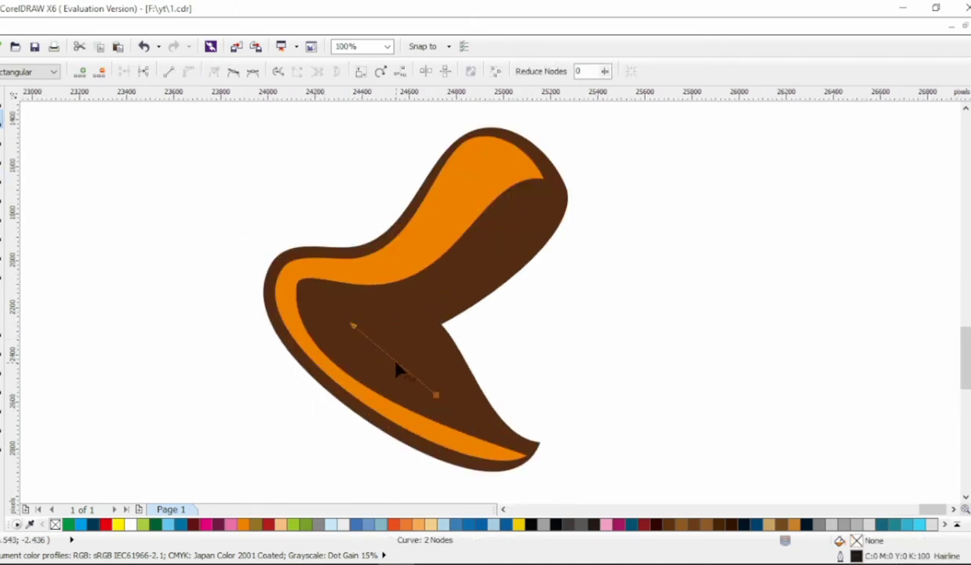
drag(396, 368, 392, 336)
double_click(373, 364)
scroll(392, 330, up, 2)
drag(354, 290, 441, 269)
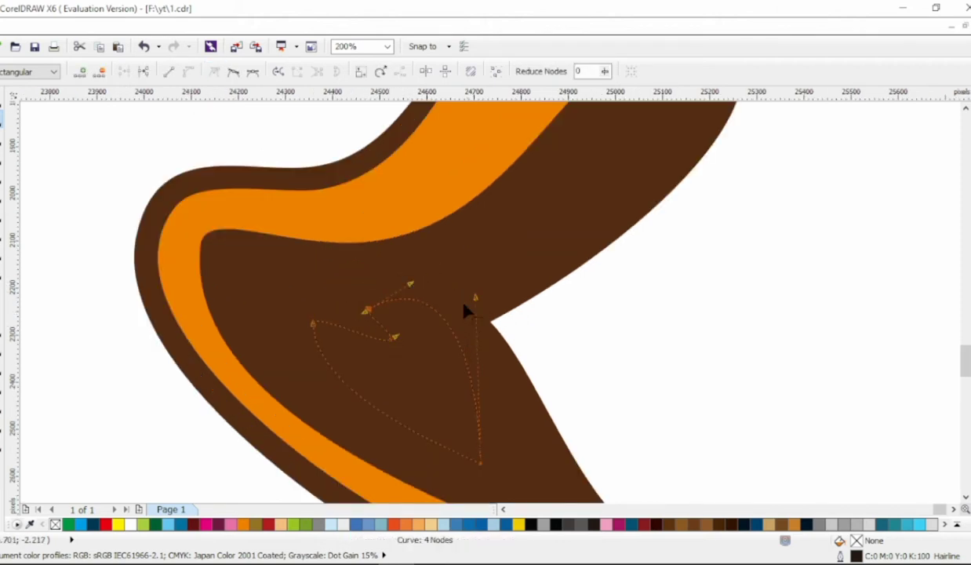
Refine the tongue outline by adding a side node, deepening the upper notch and rounding the lower edge
drag(477, 463, 449, 407)
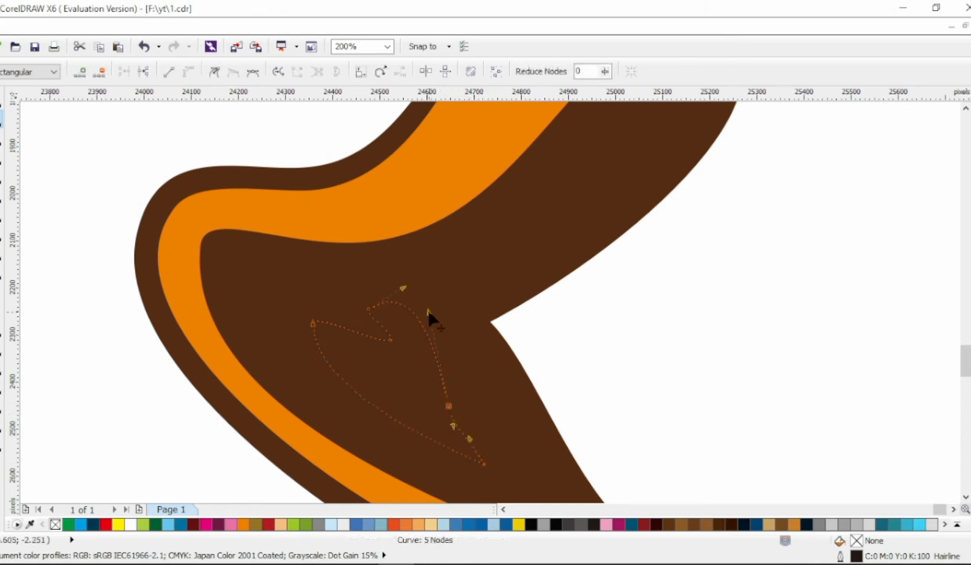
drag(390, 342, 390, 292)
drag(454, 342, 448, 369)
drag(451, 414, 439, 389)
click(484, 463)
drag(386, 423, 398, 453)
Fill the tongue shape with dark red and remove its outline
key(space)
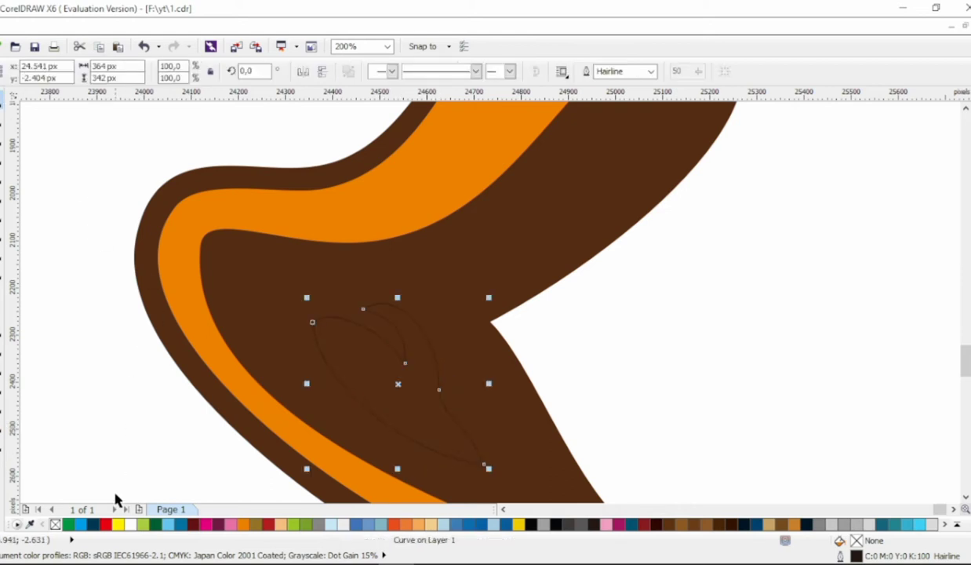
click(268, 524)
scroll(273, 283, down, 2)
Delete the corner node on the brown base's upper jaw and round that edge into one smooth curve
click(377, 267)
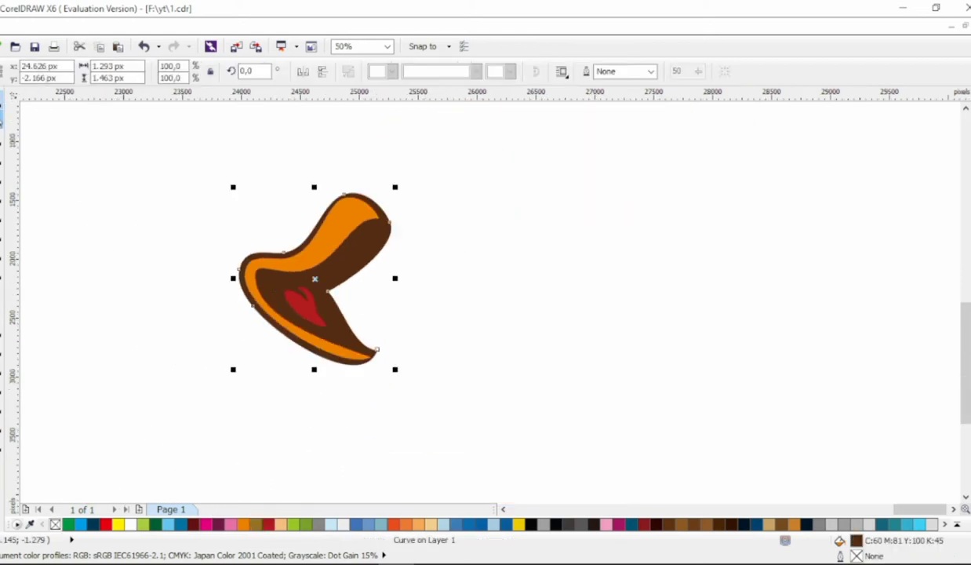
key(space)
double_click(380, 235)
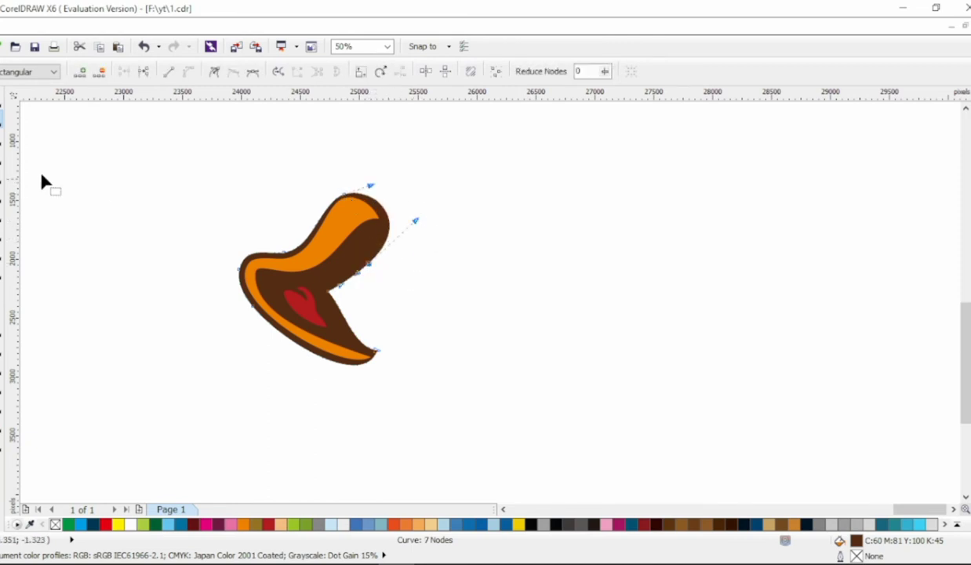
Move the whole beak artwork slightly down and to the right
key(space)
drag(359, 233, 386, 256)
key(F5)
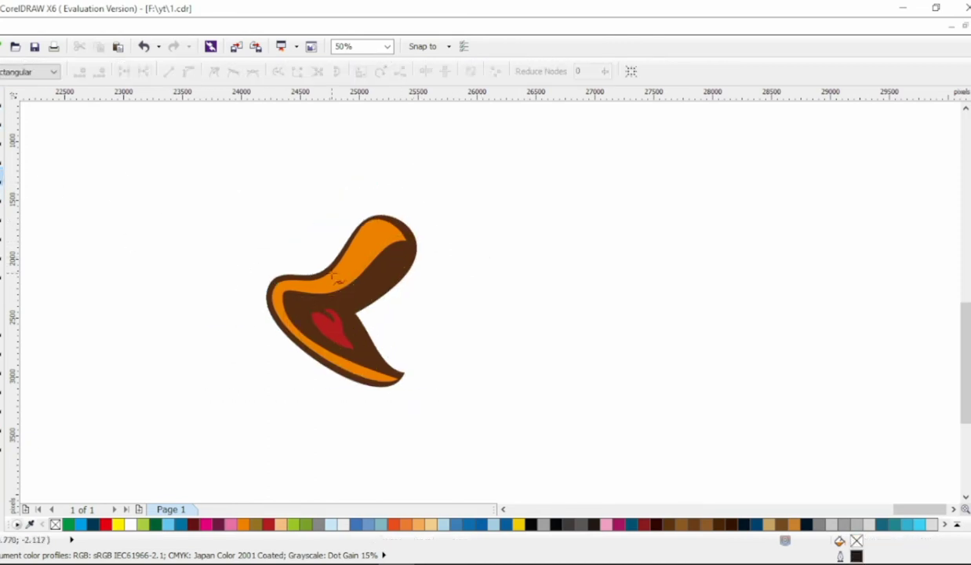
Draw a rough closed outline for the bird's head and neck, overlapping the beak, with straight segments
click(347, 282)
click(267, 211)
double_click(255, 328)
click(202, 411)
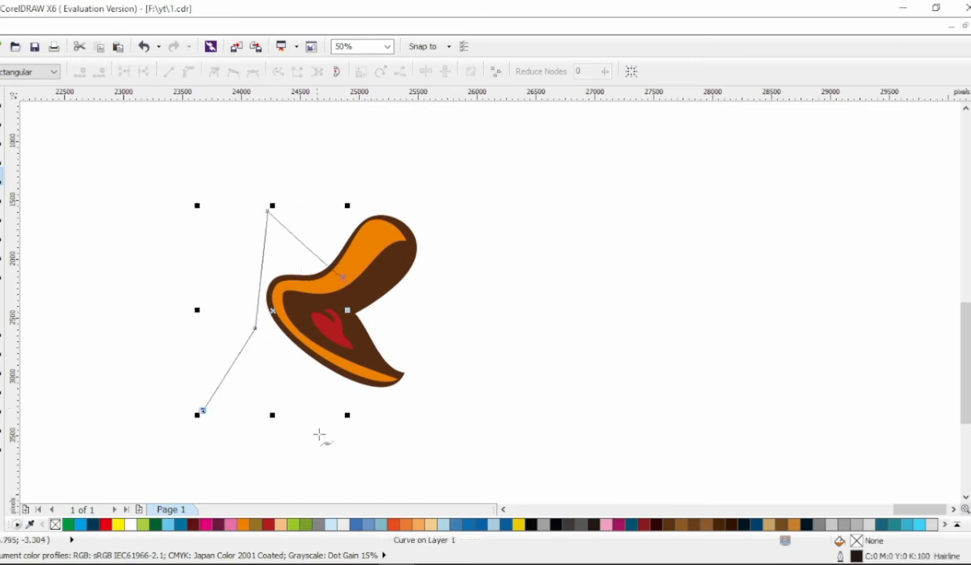
click(374, 405)
Convert the head outline's segments to curves and round the crown into a smooth arc
click(5, 118)
drag(95, 162, 384, 405)
click(189, 71)
click(267, 211)
click(233, 72)
drag(320, 259, 325, 235)
click(255, 328)
Shape the neck outline with a concave back, a downward-bowed bottom edge and lower corners pulled slightly inward
drag(235, 230, 216, 234)
drag(202, 410, 188, 387)
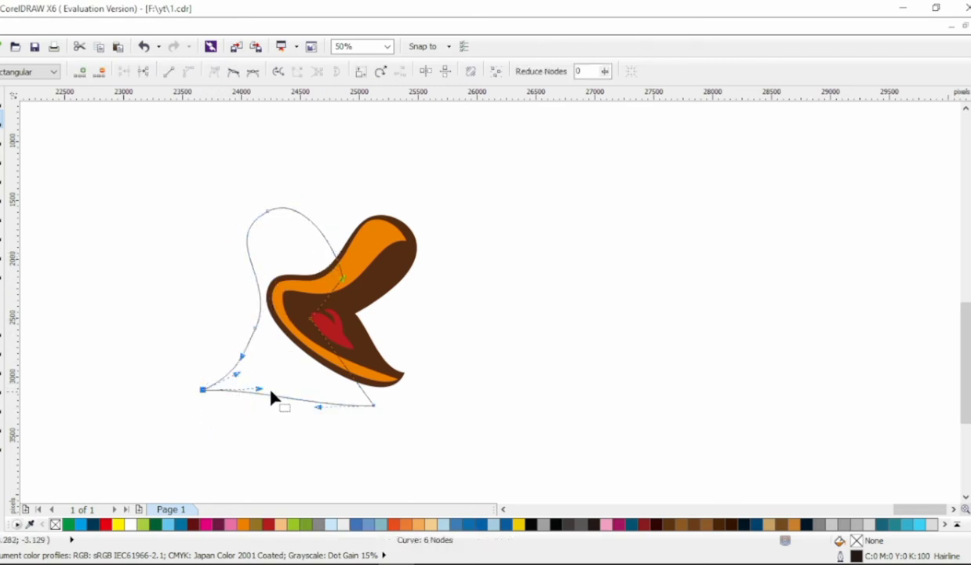
drag(271, 397, 338, 365)
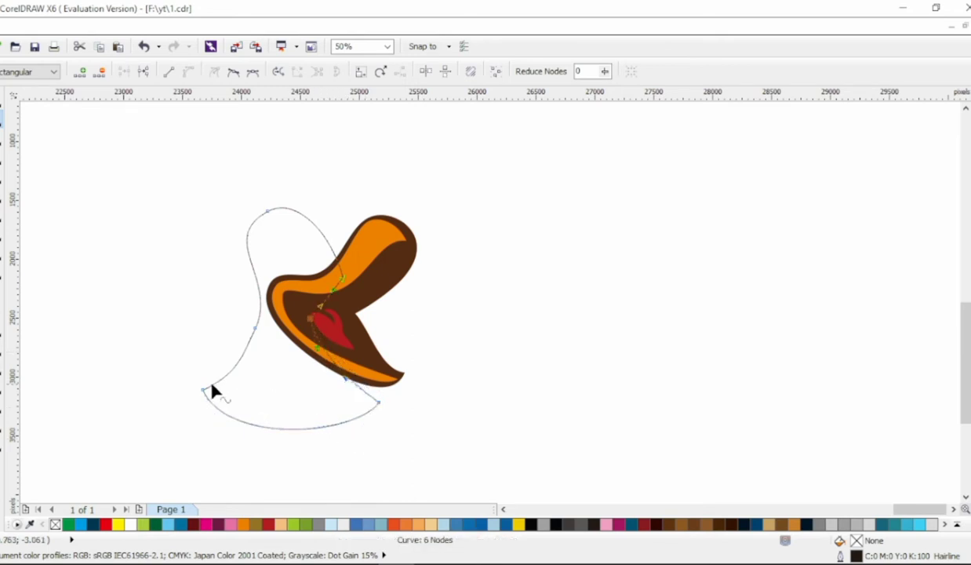
drag(205, 390, 178, 368)
drag(379, 402, 335, 375)
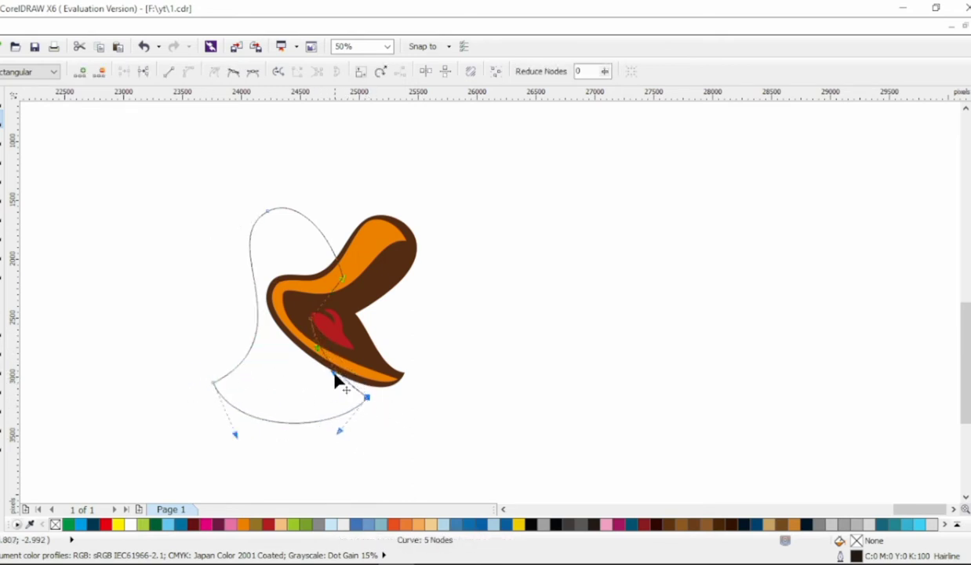
Scale the head outline to 104.9 % and give it the beak's dark brown fill without an outline
key(space)
drag(367, 205, 373, 200)
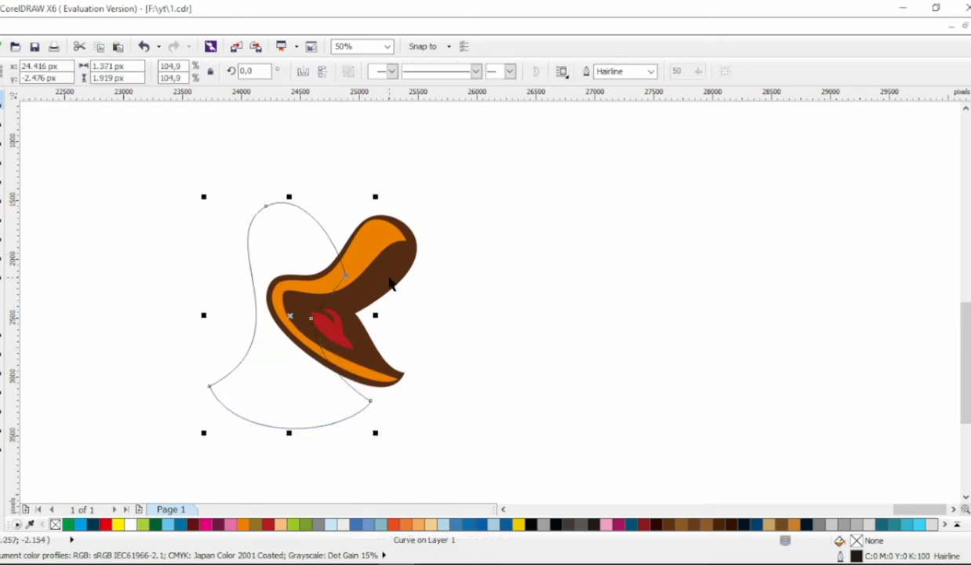
drag(390, 284, 361, 210)
Add a smaller tan duplicate centred inside the head shape and send both shapes behind the beak
click(364, 325)
right_click(361, 205)
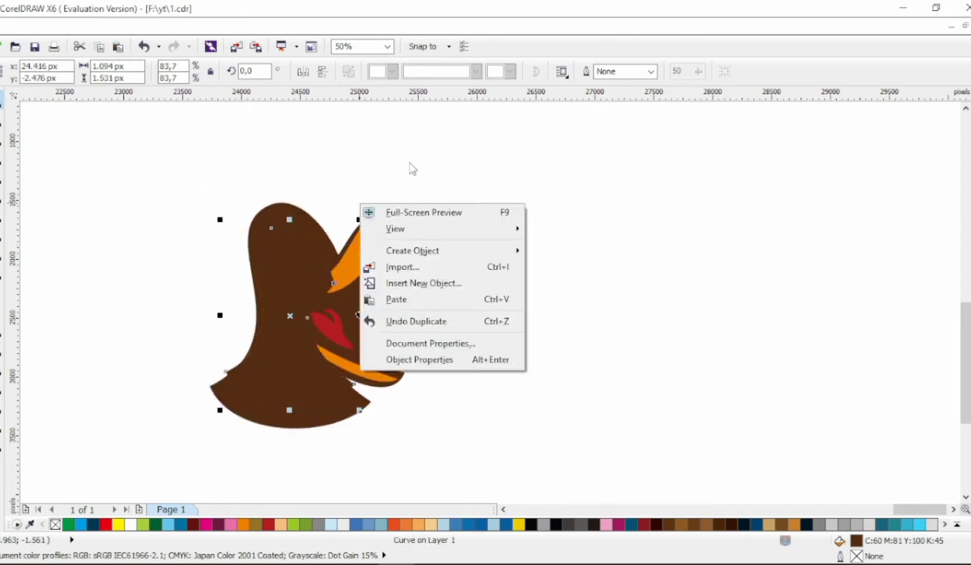
click(340, 195)
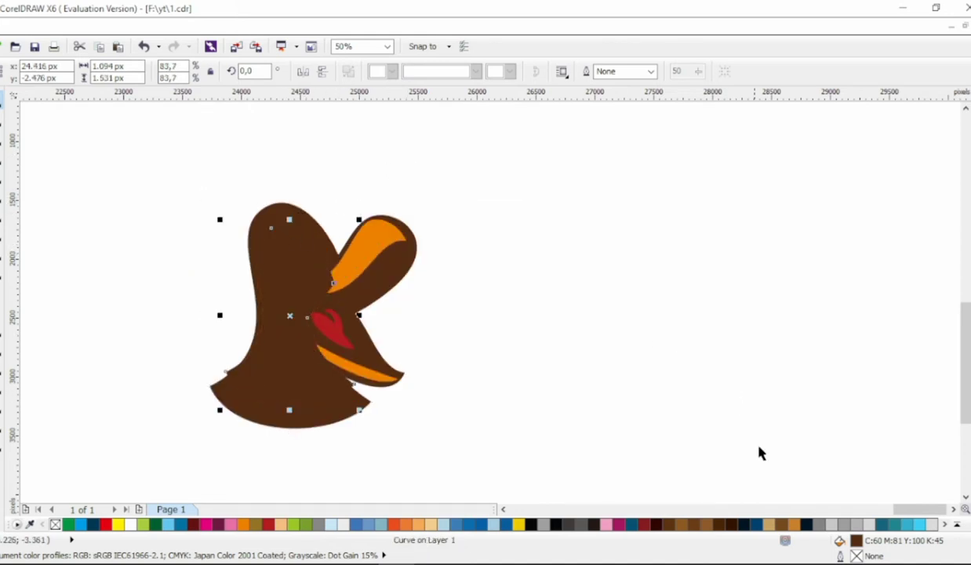
click(769, 524)
shift+click(314, 228)
key(shift+Page_Down)
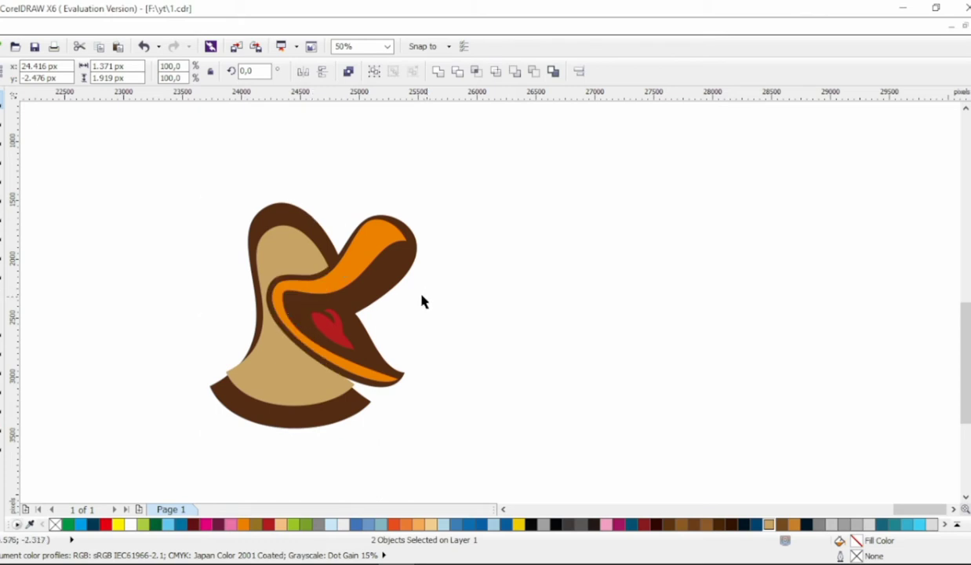
Reshape the inner tan shape so it leaves an even brown border around the head and neck
key(F10)
click(297, 258)
drag(324, 237, 330, 270)
click(235, 368)
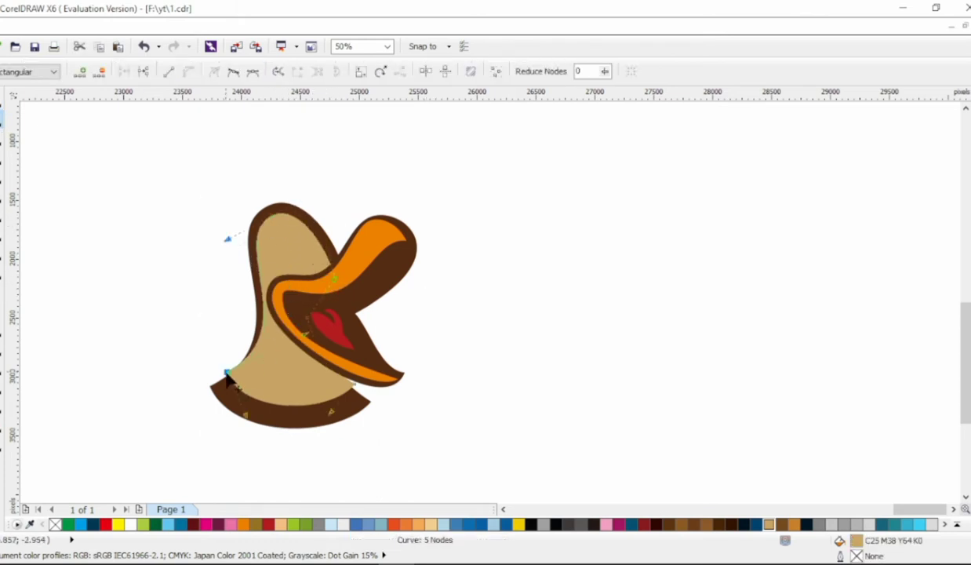
drag(227, 376, 235, 396)
drag(361, 407, 349, 407)
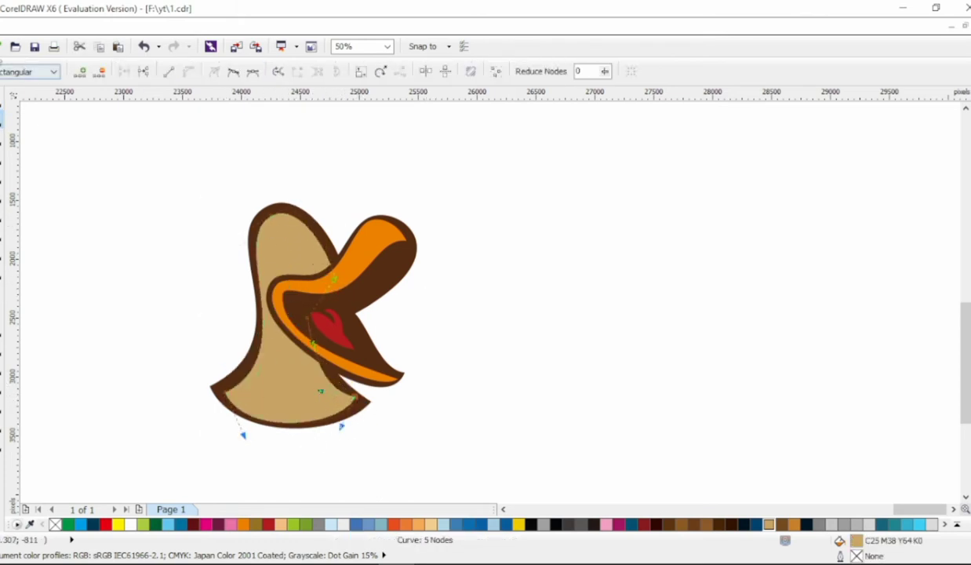
Remove the smaller inner shape and give the full-size head shape its tan fill
key(space)
drag(278, 227, 547, 295)
key(Delete)
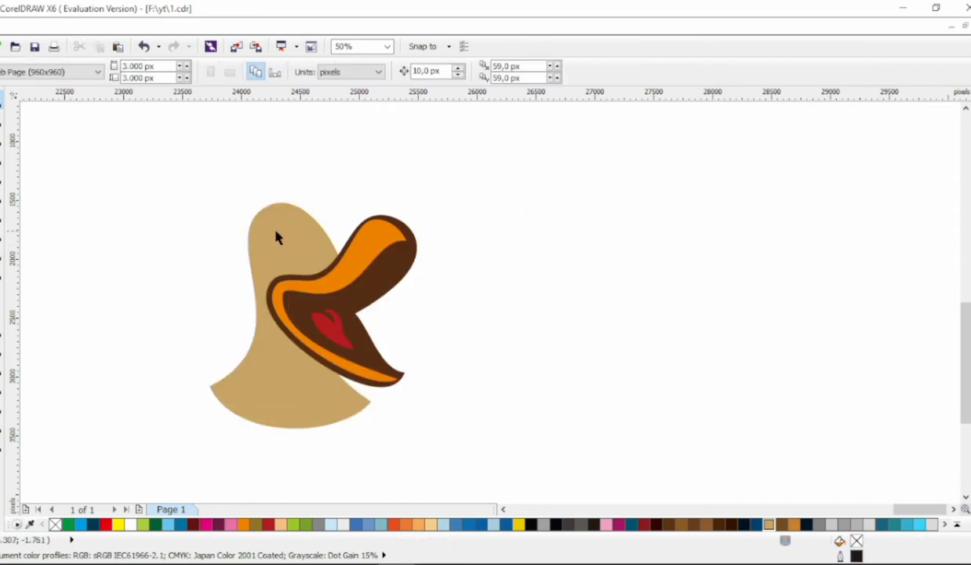
Add nodes along the neck's bottom edge and pull them into a row of jagged feather points
click(265, 219)
key(space)
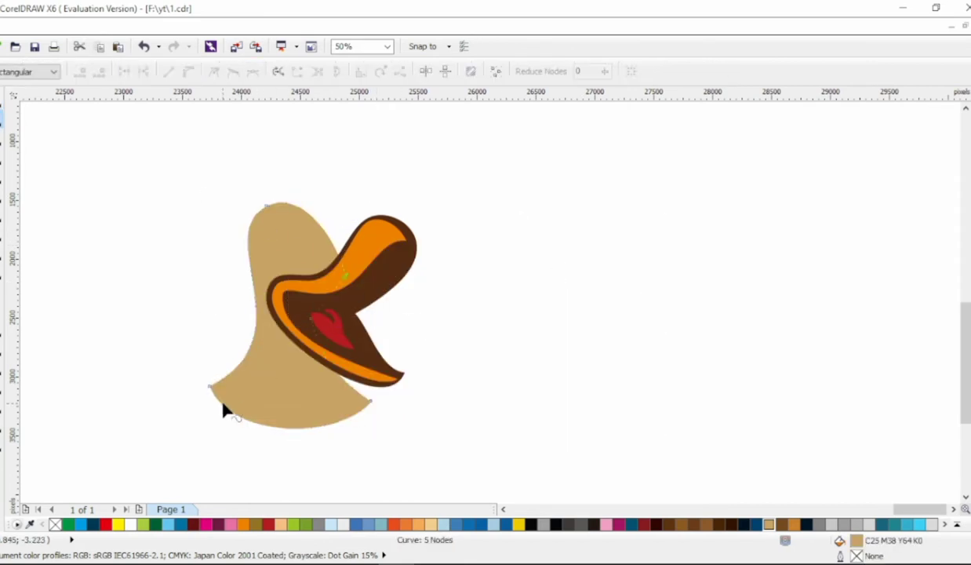
double_click(243, 404)
double_click(256, 414)
drag(255, 414, 286, 416)
double_click(276, 435)
double_click(335, 435)
drag(336, 435, 364, 418)
double_click(345, 424)
double_click(369, 422)
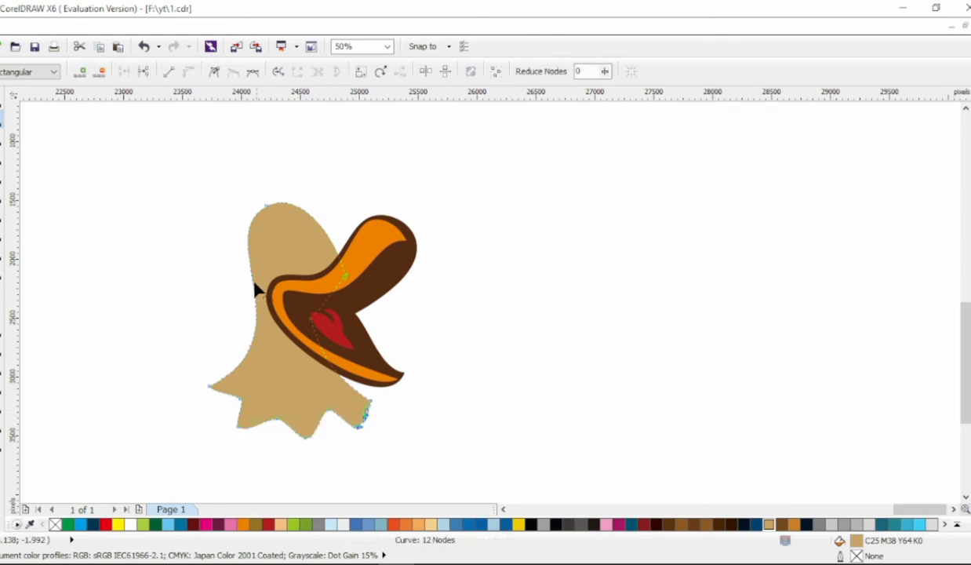
Round the left and middle feather points of the neck into curved lobes, removing one surplus node
scroll(224, 366, up, 2)
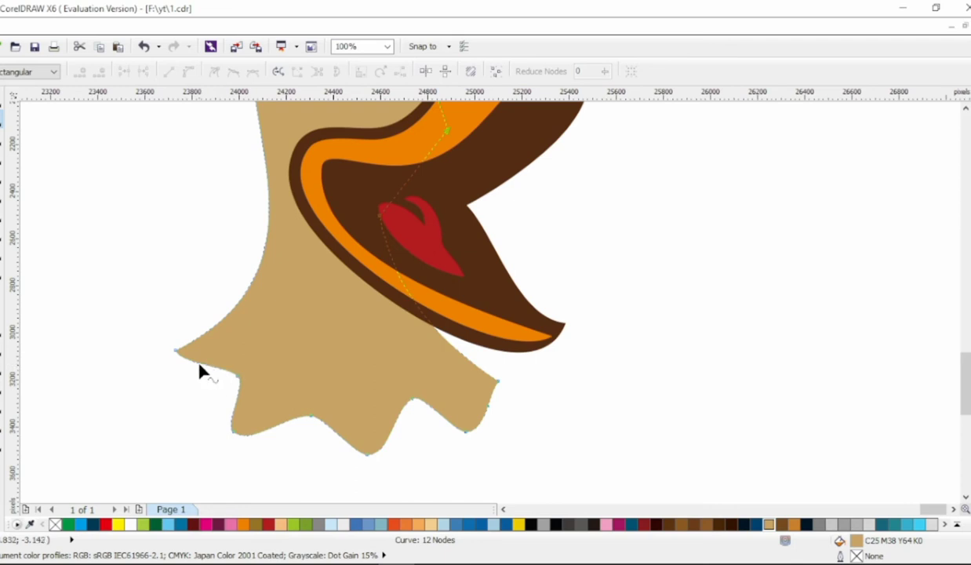
drag(234, 430, 225, 403)
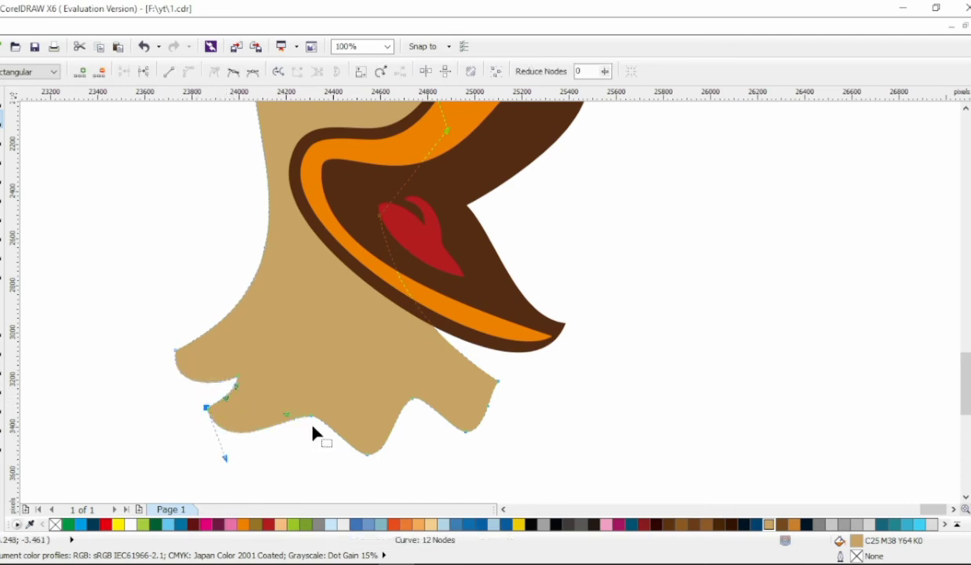
drag(287, 423, 386, 475)
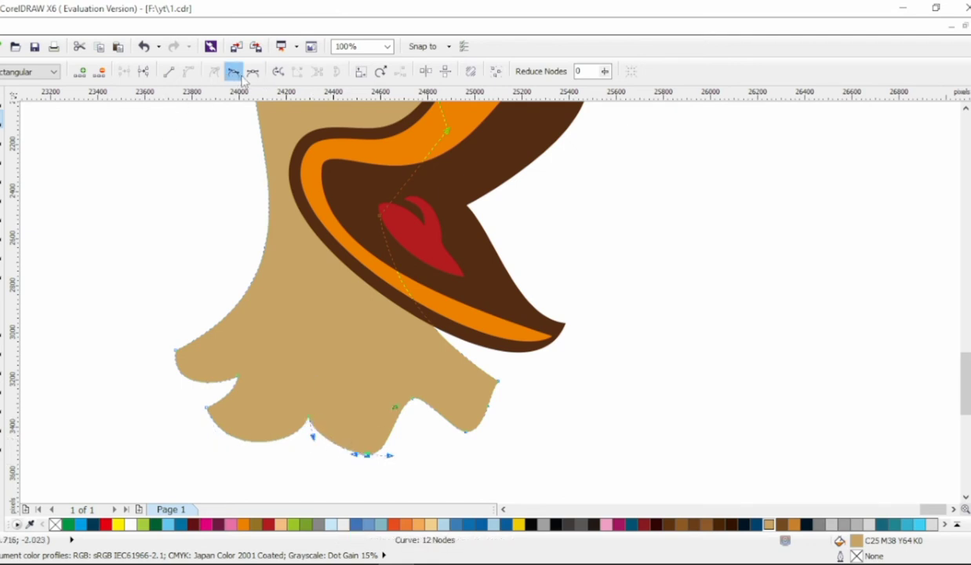
key(Delete)
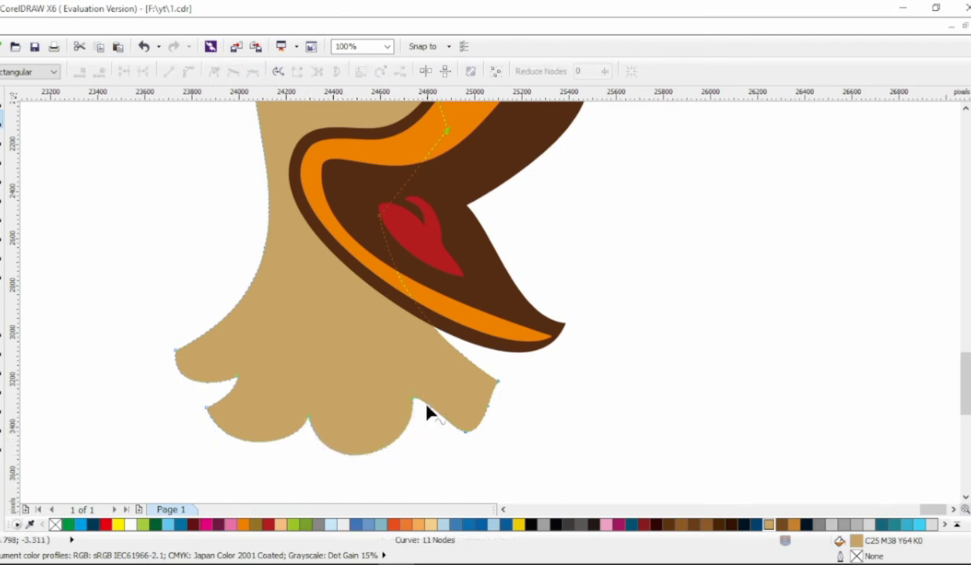
Round the neck's right feather lobe, raise its outer corner, and adjust the far left feather tip
click(402, 399)
click(463, 429)
mouse_move(459, 428)
mouse_down()
mouse_move(457, 442)
mouse_move(468, 429)
mouse_move(480, 433)
mouse_move(458, 442)
mouse_up()
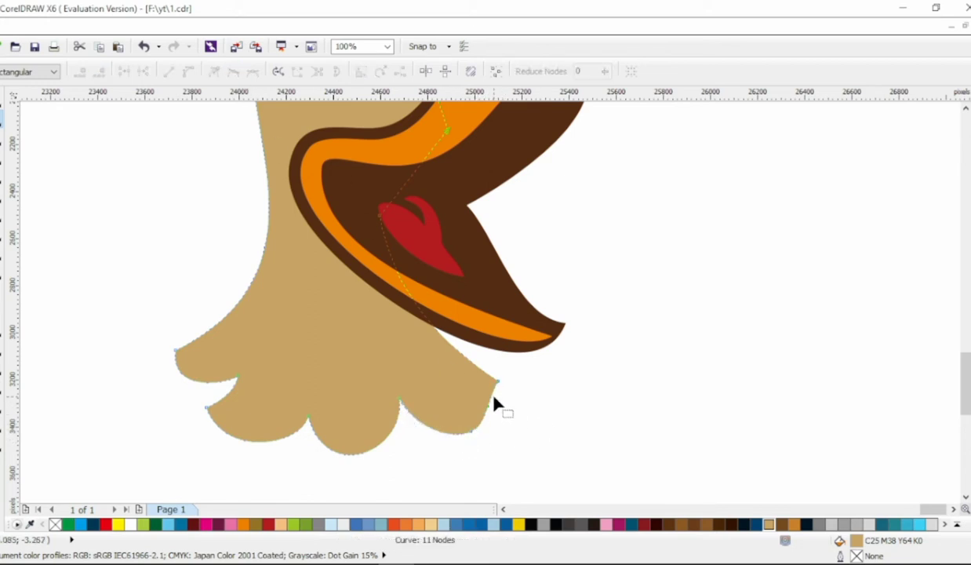
drag(494, 400, 432, 359)
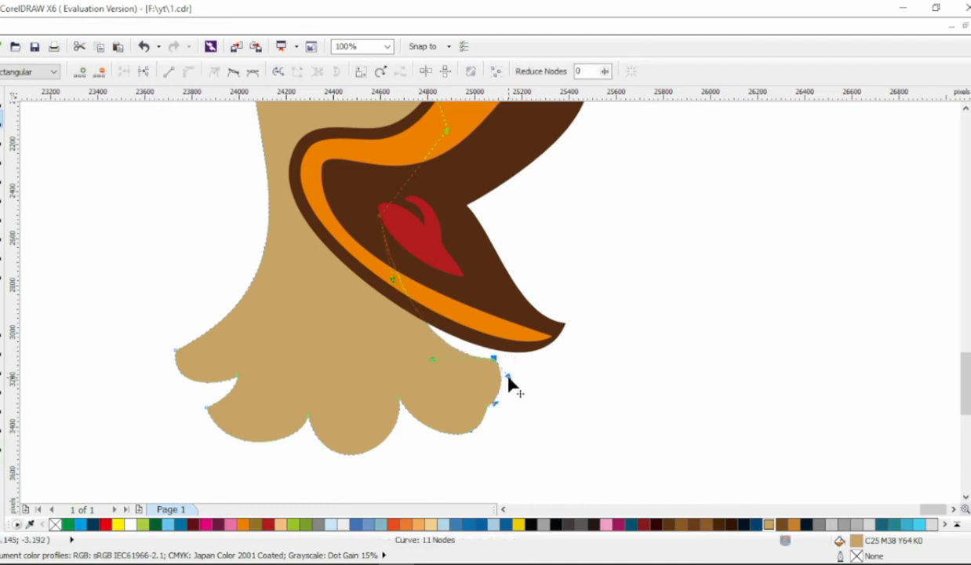
drag(149, 330, 176, 355)
Add nodes on the back of the head and shape them into two small pointed feather tufts
scroll(269, 300, down, 2)
scroll(259, 200, up, 2)
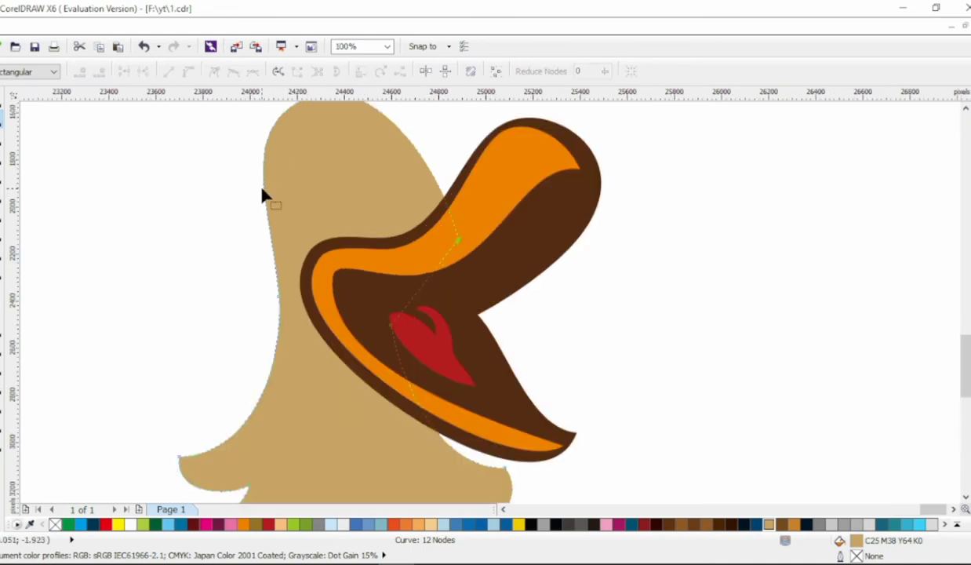
drag(261, 198, 263, 240)
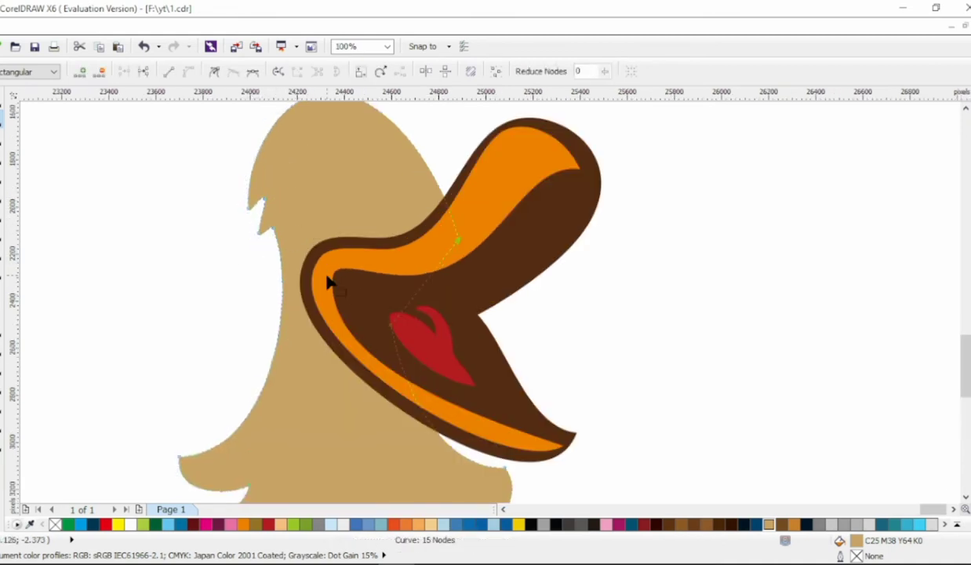
Select the whole beak artwork and scale it down to about 86 %
scroll(330, 279, down, 2)
click(518, 210)
drag(321, 367, 321, 366)
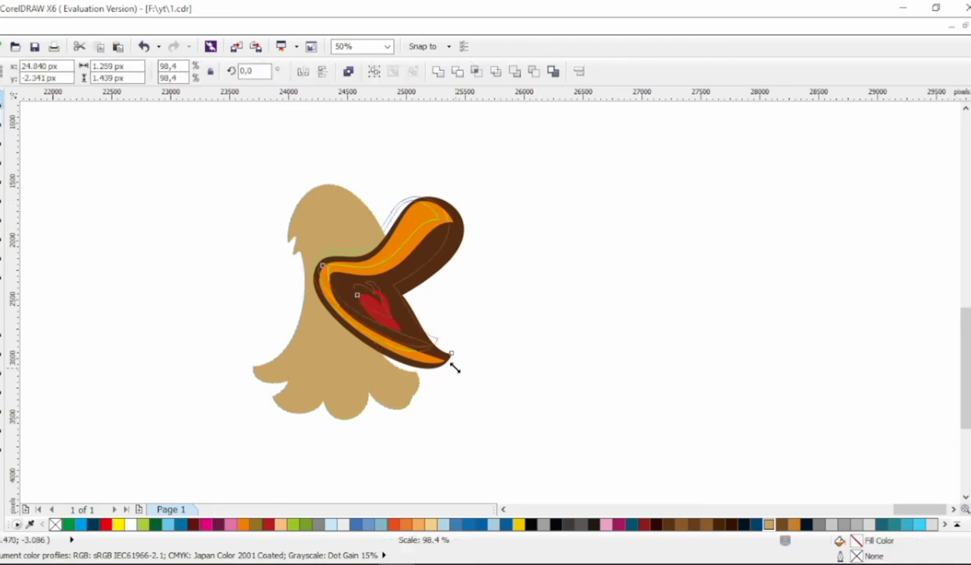
drag(455, 364, 431, 341)
key(Escape)
Stretch the tan head shape horizontally to 116.1 % and move the beak artwork slightly right
click(337, 368)
drag(425, 300, 441, 300)
drag(511, 178, 320, 342)
drag(392, 259, 408, 263)
click(494, 261)
Raise the corner of the neck's right feather lobe and smooth the edge running up to the beak
key(F10)
click(423, 384)
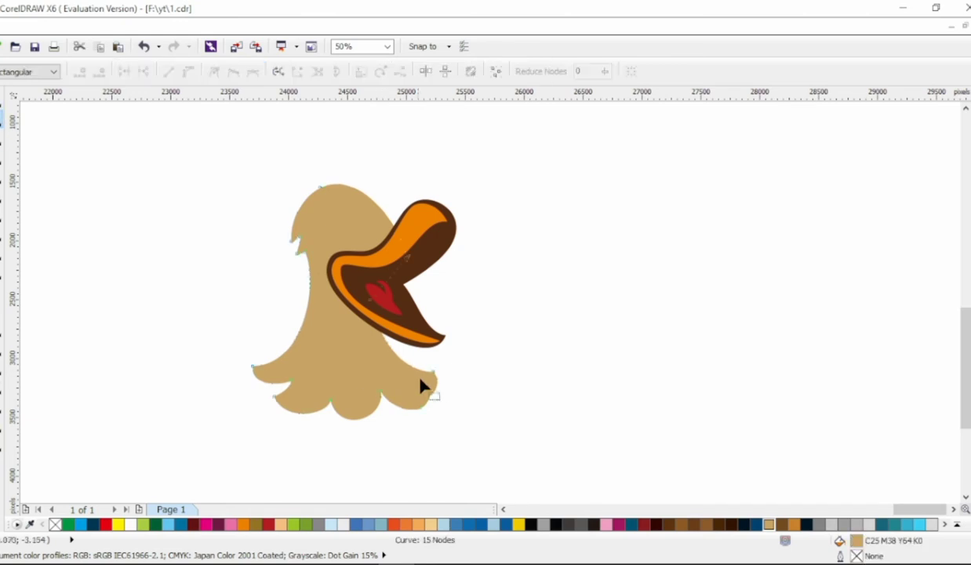
drag(440, 366, 383, 340)
click(256, 216)
Apply a one-step outside contour with a 50 px offset to the head shape and break it apart
click(365, 210)
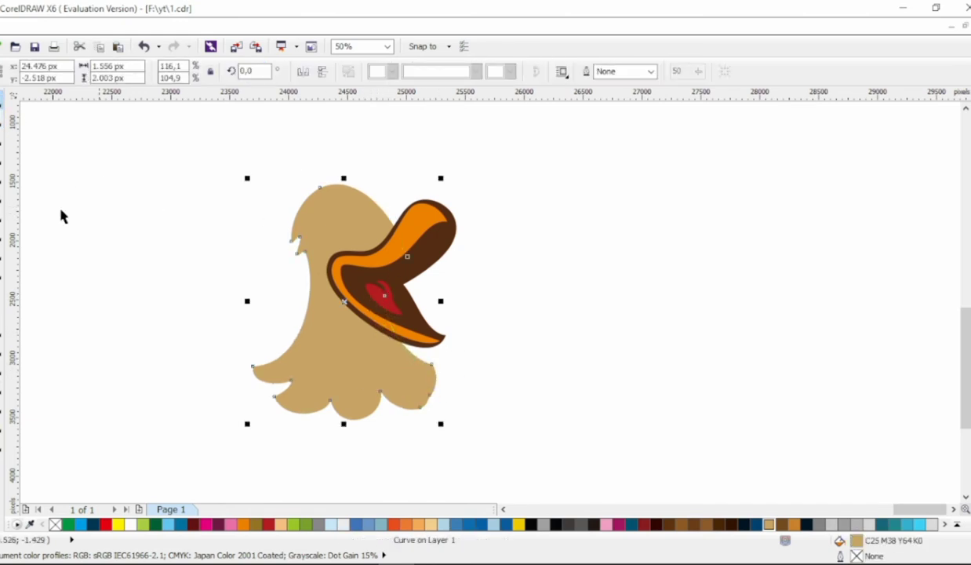
click(321, 71)
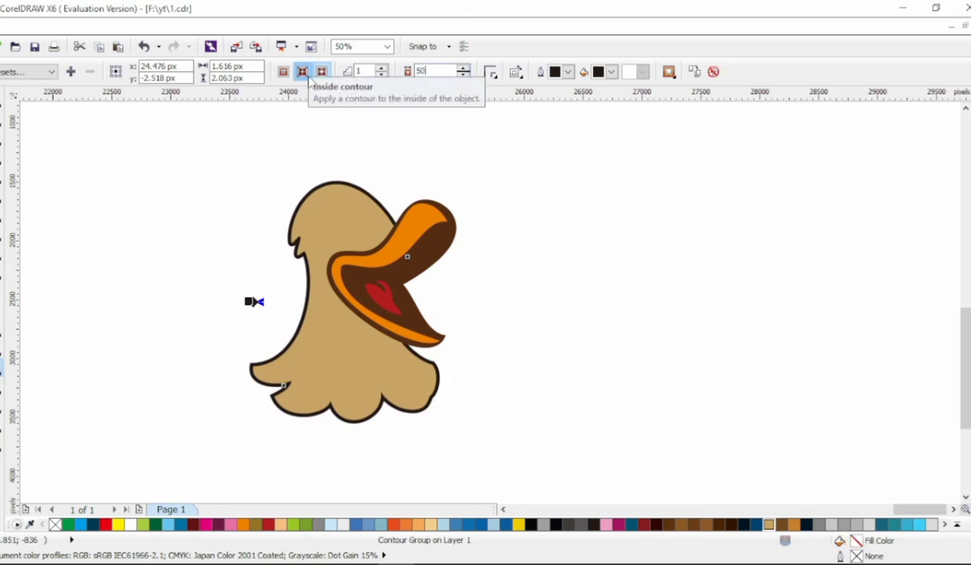
text(50)
key(Return)
key(ctrl+k)
Copy the beak's dark brown fill onto the black contour shape behind the head
scroll(416, 206, up, 1)
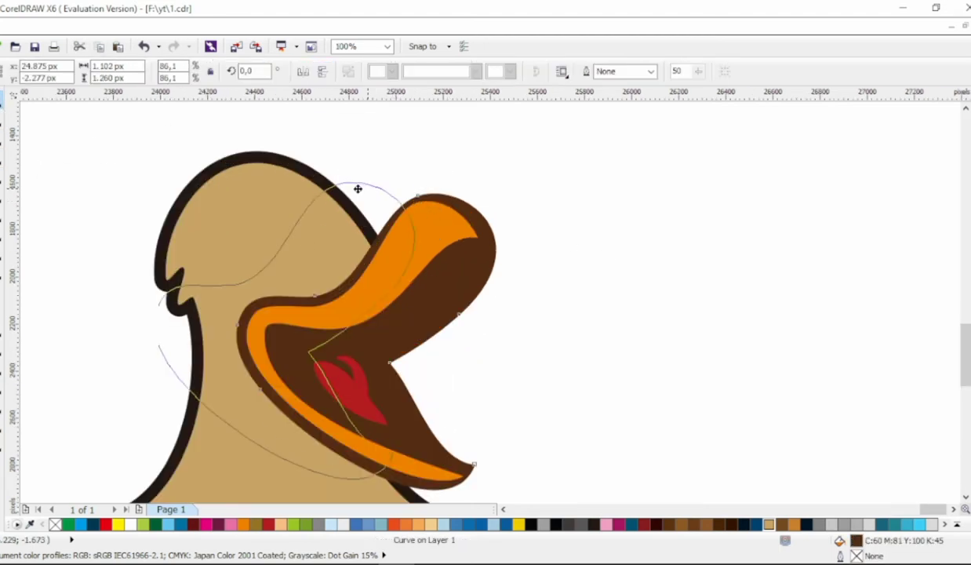
right_click(332, 190)
click(380, 273)
click(308, 222)
click(535, 232)
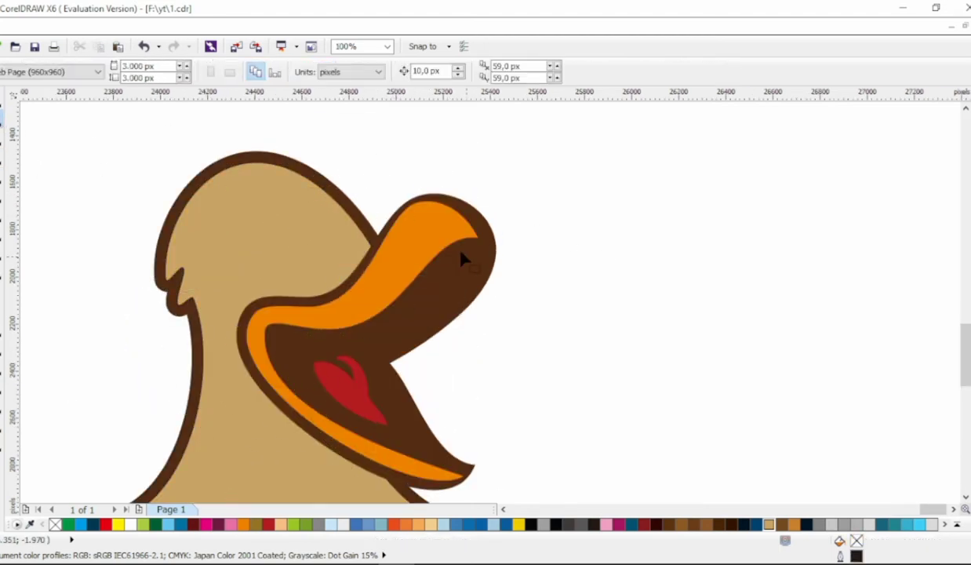
Adjust the curve of the orange band at the tip of the upper beak
key(F10)
click(416, 214)
drag(481, 244, 485, 251)
scroll(528, 210, down, 1)
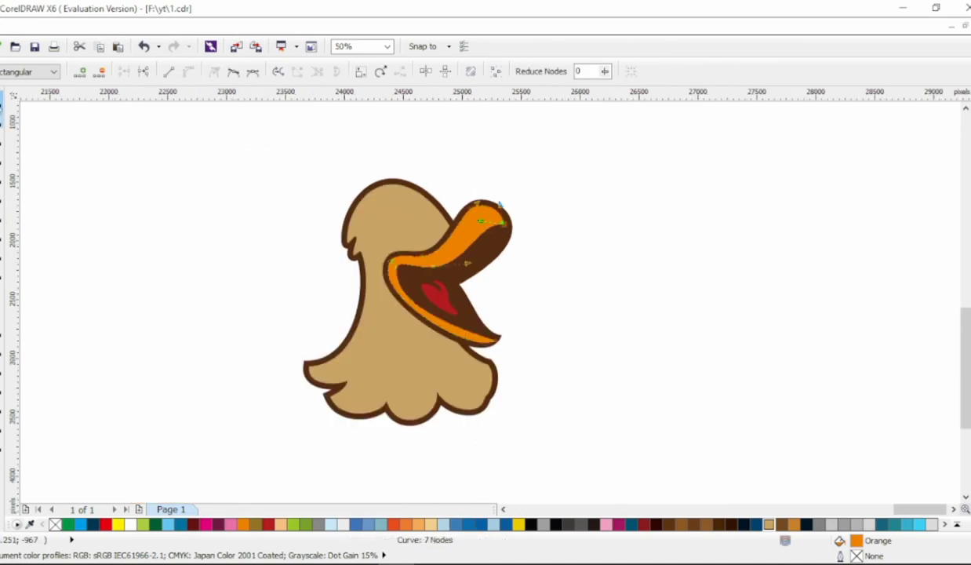
Extend the left notch between the neck feathers into a long tapered point and remove the surplus node
key(space)
click(418, 400)
scroll(444, 418, up, 1)
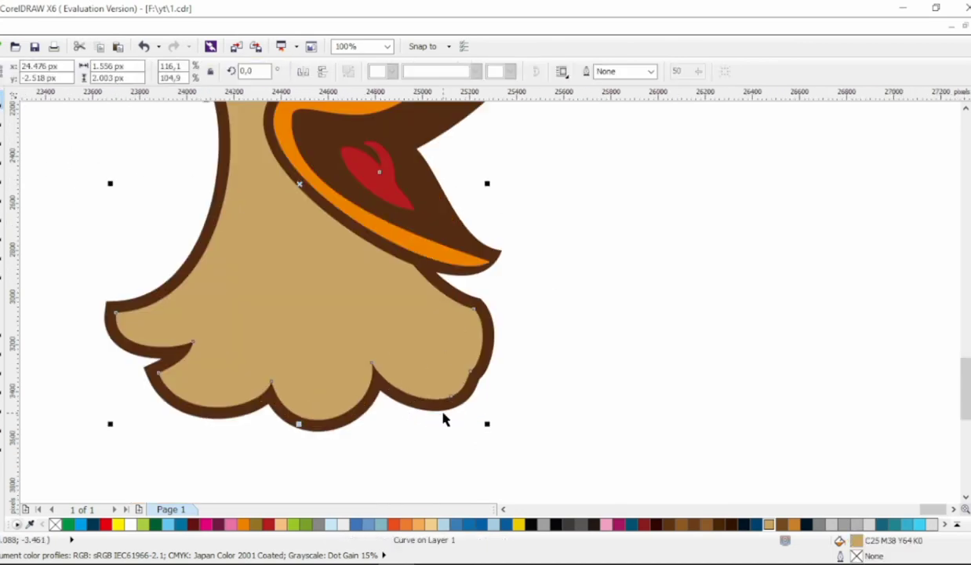
key(F10)
scroll(154, 357, up, 1)
double_click(156, 340)
drag(156, 340, 221, 303)
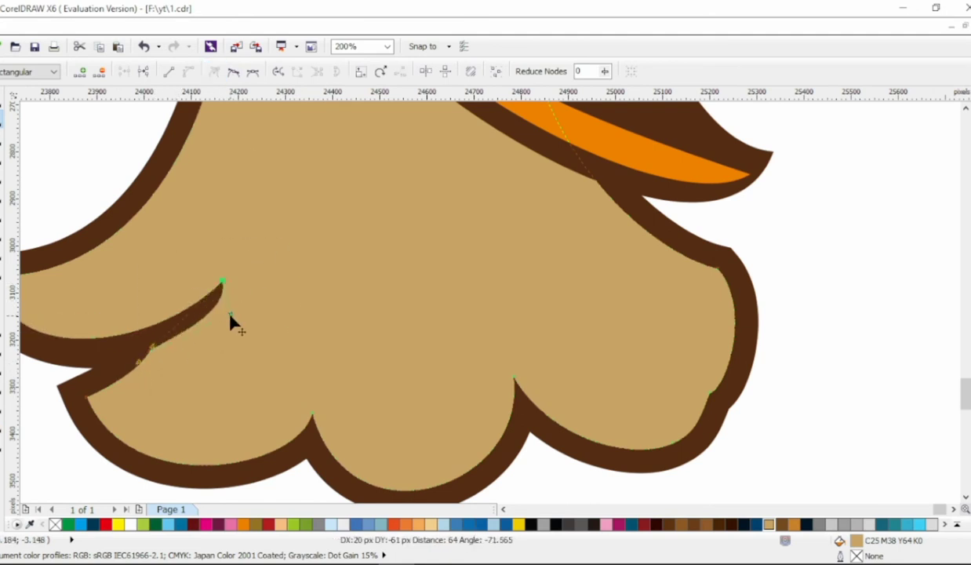
double_click(148, 334)
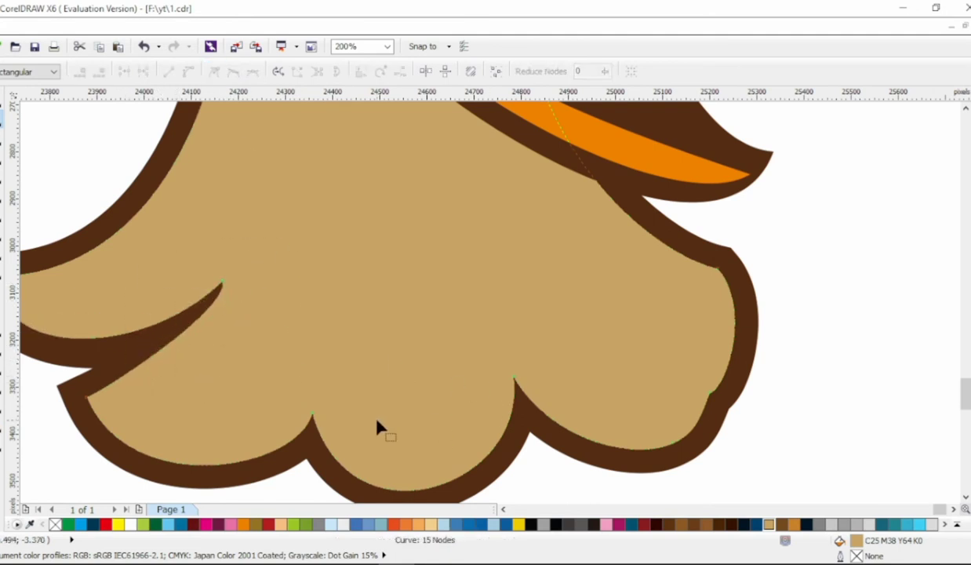
Add a node at the notch beside the right feather lobe and pull it up into a curved dark crease
double_click(516, 409)
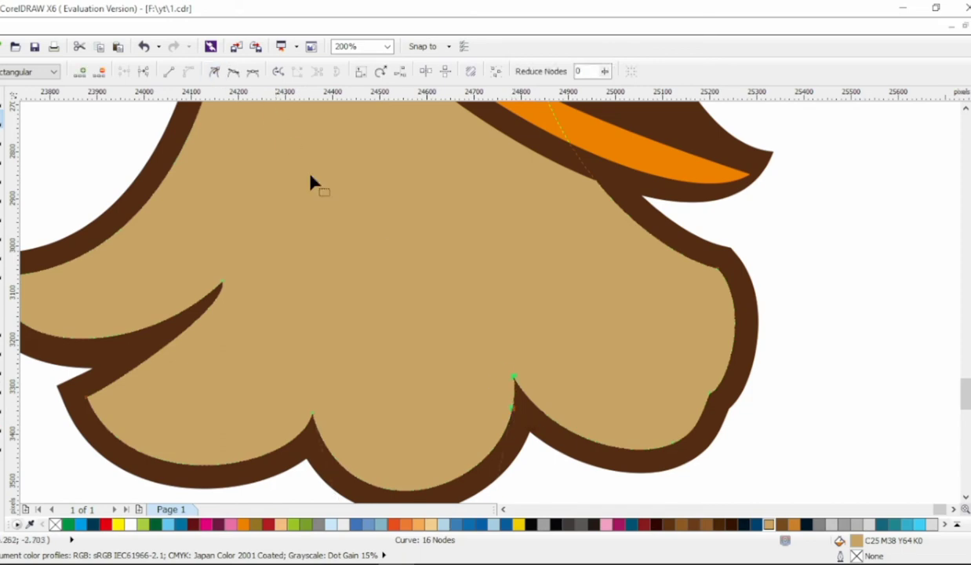
drag(516, 383, 515, 288)
drag(547, 321, 477, 427)
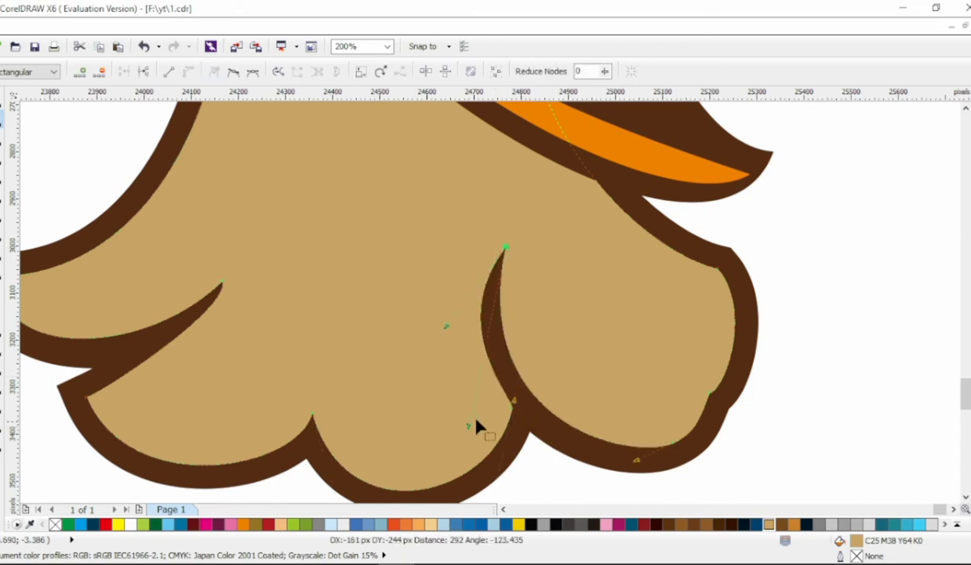
Add a curved dark crease running inward from the outer edge of the right feather lobe
scroll(611, 438, right, 2)
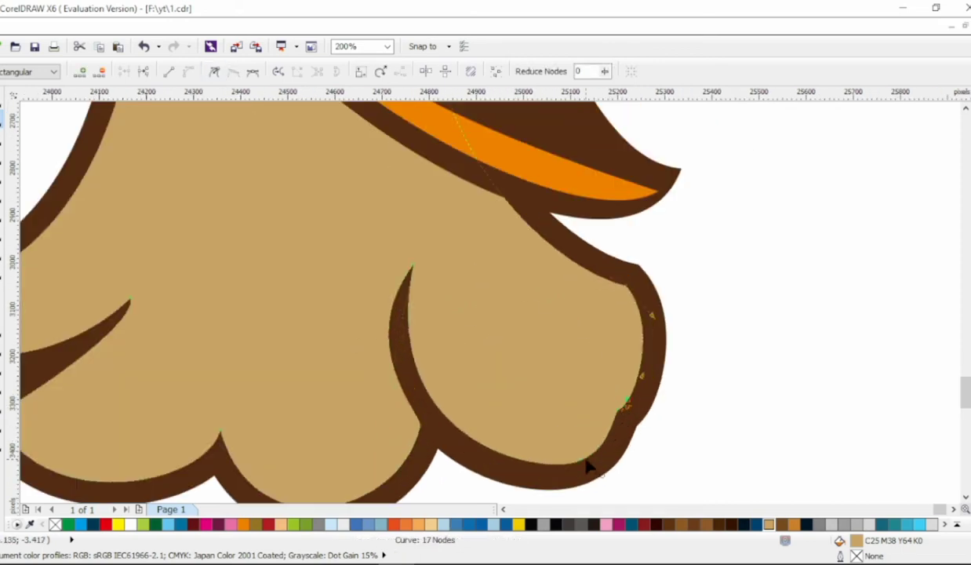
key(ctrl+z)
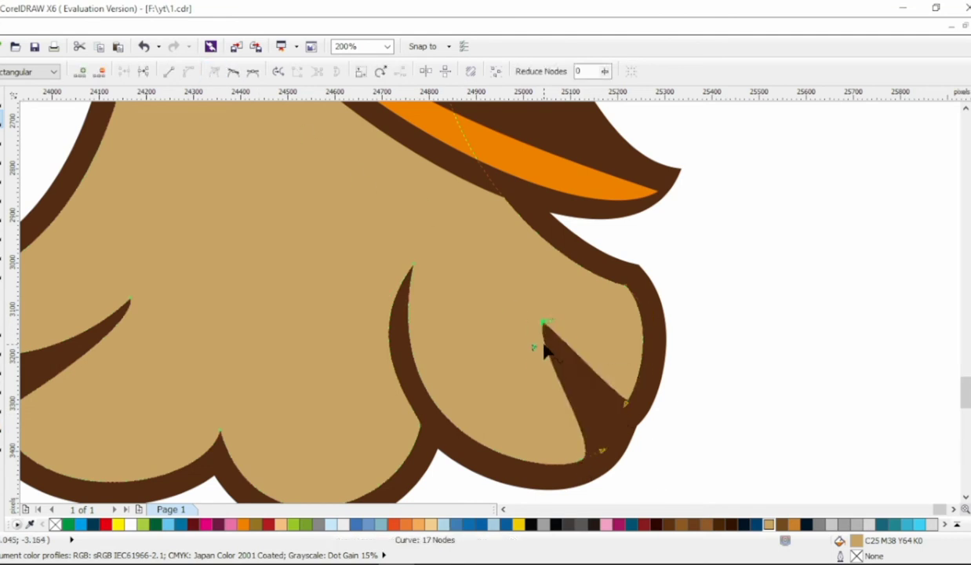
drag(542, 322, 661, 424)
scroll(661, 424, down, 2)
scroll(477, 422, up, 2)
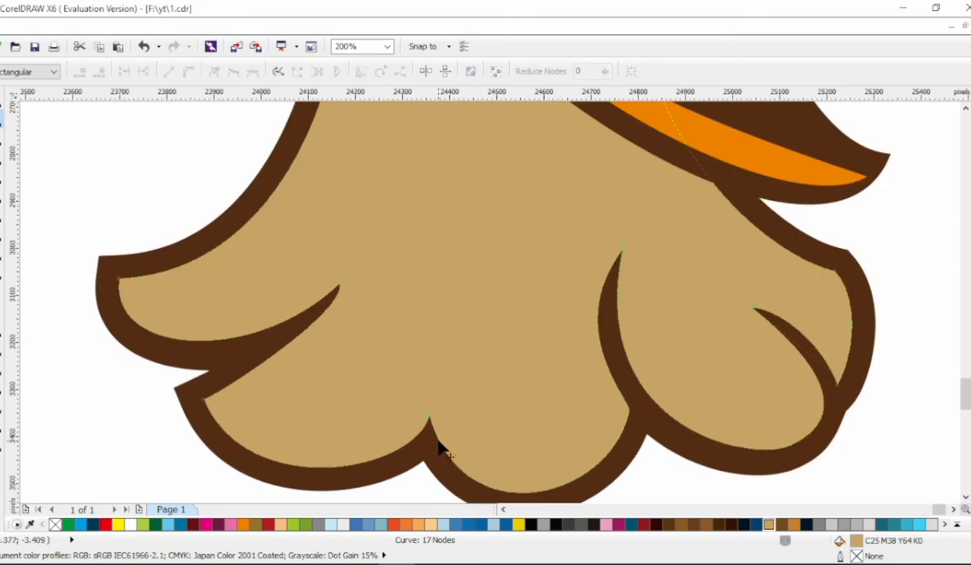
Add a node at the notch between the two middle neck feathers and pull it up into a curved dark crease
double_click(430, 420)
drag(434, 424, 455, 378)
scroll(455, 378, down, 1)
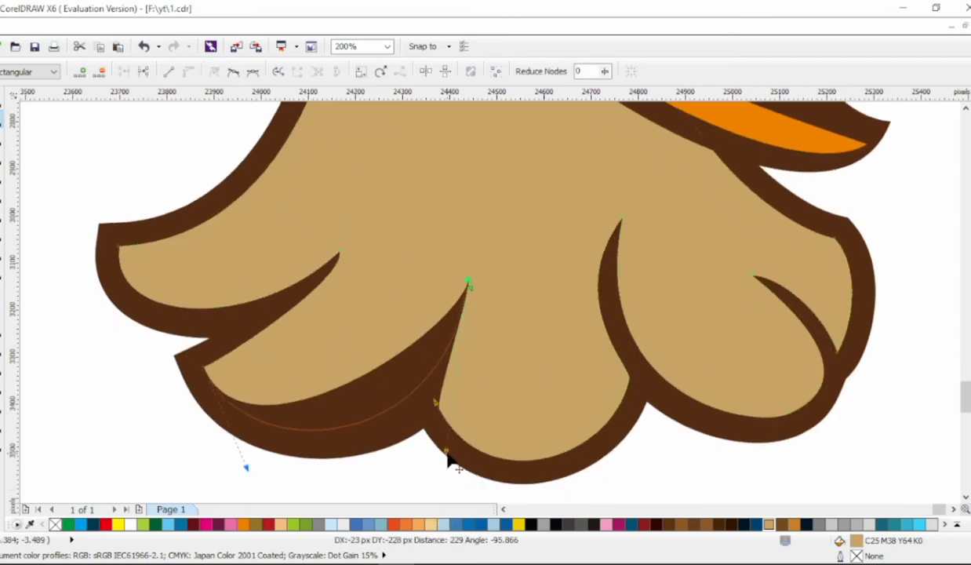
drag(472, 293, 440, 406)
scroll(497, 322, down, 4)
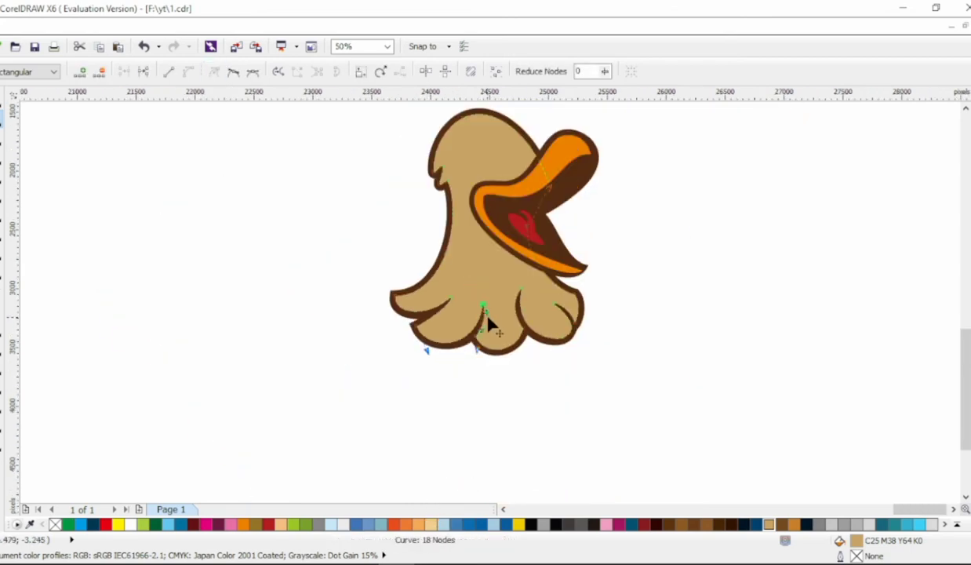
Refine the curve of the crease beside the right feather lobe and deselect the shape
scroll(488, 325, up, 2)
scroll(525, 293, down, 1)
drag(509, 392, 462, 419)
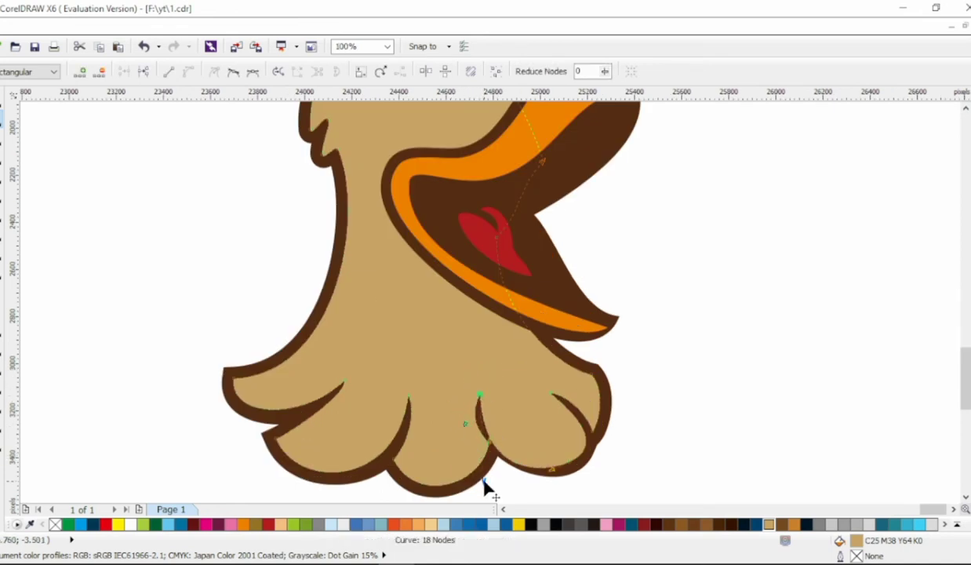
drag(488, 494, 485, 459)
key(F3)
click(675, 294)
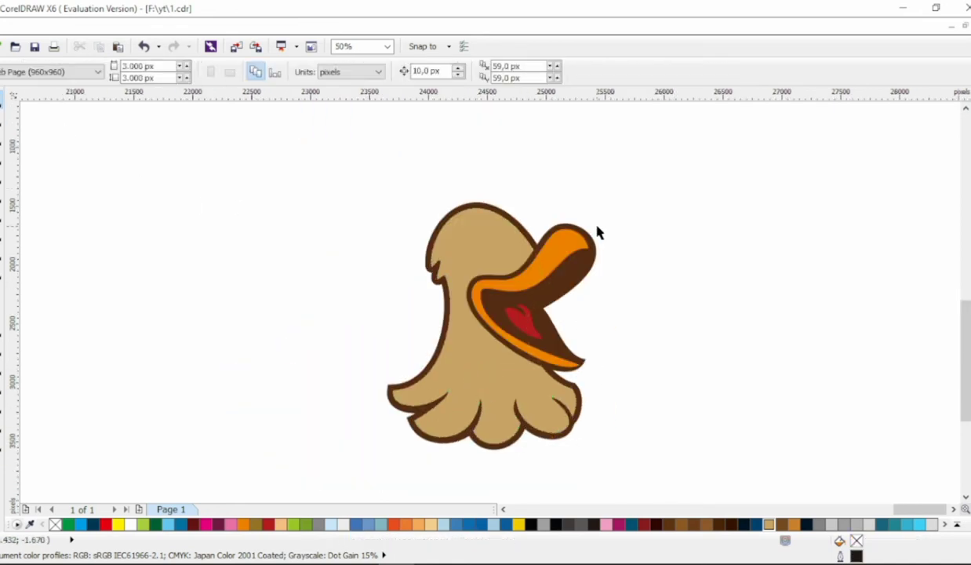
Draw a small arched curve on the head as a closed eye, about 164 by 97 px, with a 3.0 mm outline
scroll(598, 230, up, 2)
key(F10)
click(377, 282)
key(F10)
drag(239, 216, 553, 368)
drag(354, 281, 321, 253)
key(space)
click(625, 71)
click(608, 191)
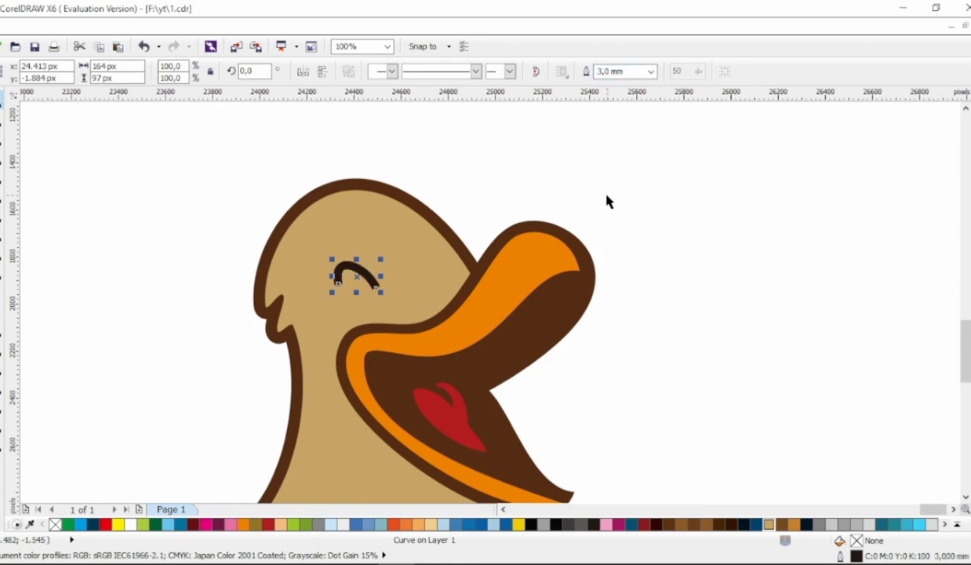
Convert the eye's outline to an object and round off its square ends
key(ctrl+shift+q)
key(F10)
scroll(338, 287, up, 4)
scroll(339, 286, up, 2)
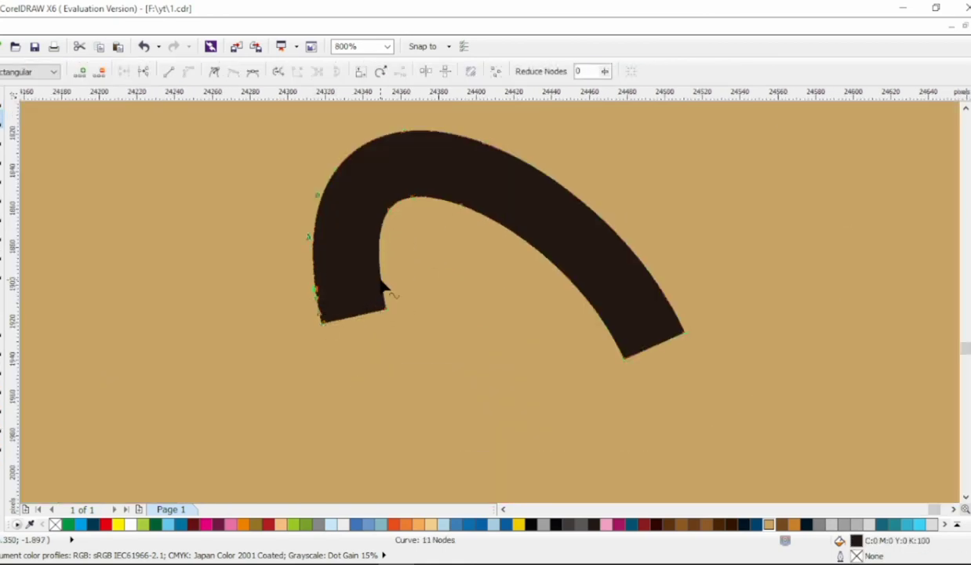
drag(368, 291, 368, 314)
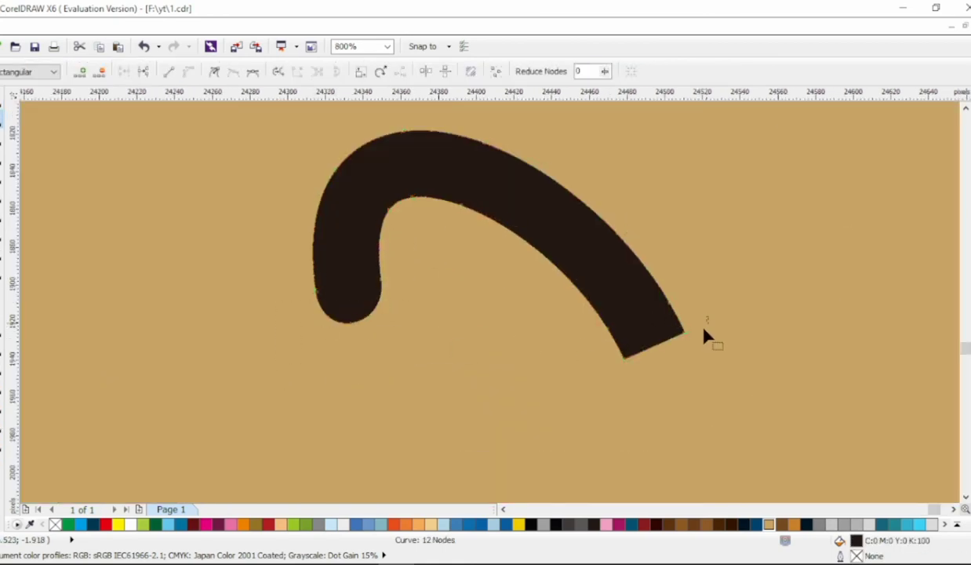
scroll(639, 318, down, 4)
Remove the surplus nodes from the eye arc and reshape its bend into a smooth, wider curve
scroll(524, 302, up, 2)
drag(542, 245, 616, 252)
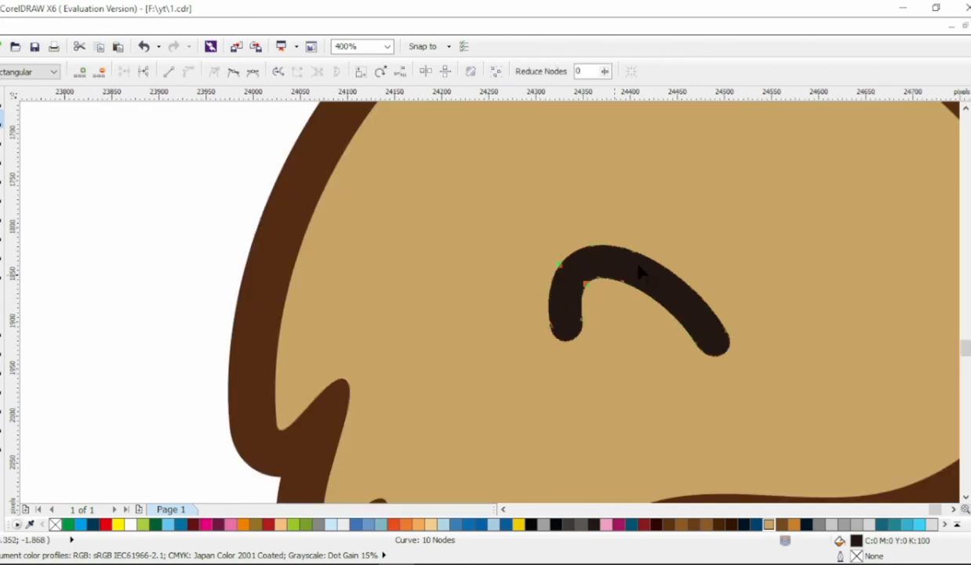
key(Delete)
click(588, 277)
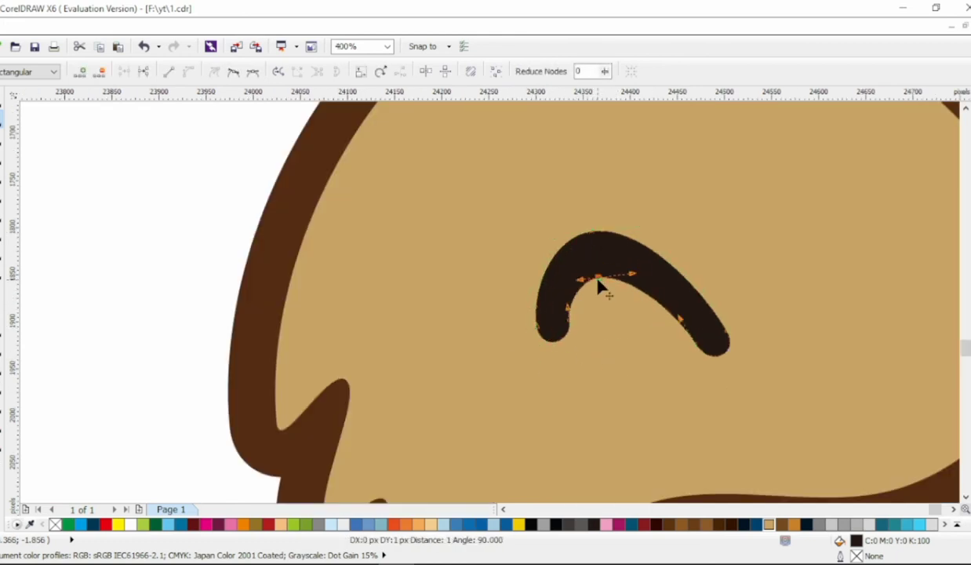
scroll(710, 321, down, 4)
scroll(803, 302, up, 1)
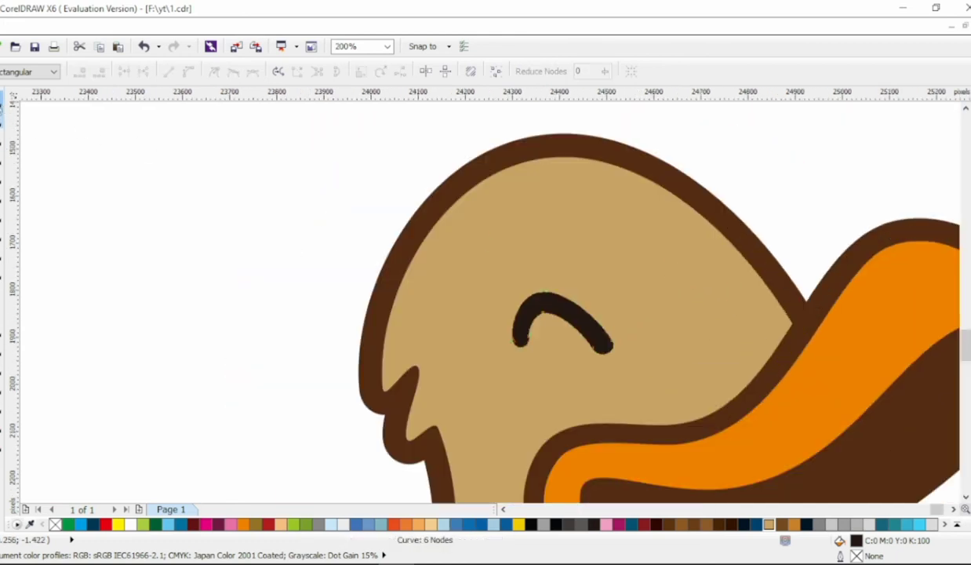
Fill the eye arc with the dark brown C60 M81 Y100 K45
key(space)
scroll(224, 284, down, 2)
scroll(497, 246, up, 1)
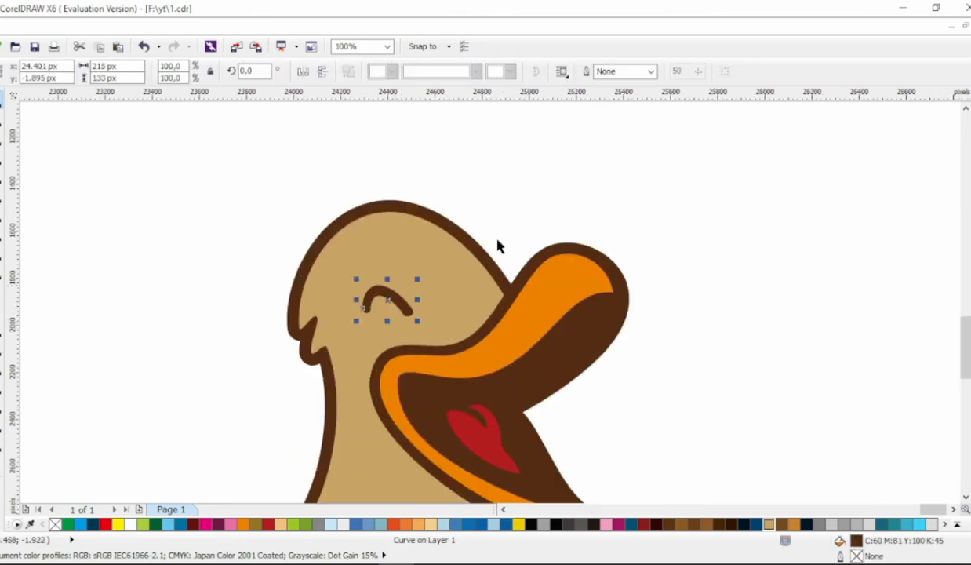
scroll(392, 310, up, 1)
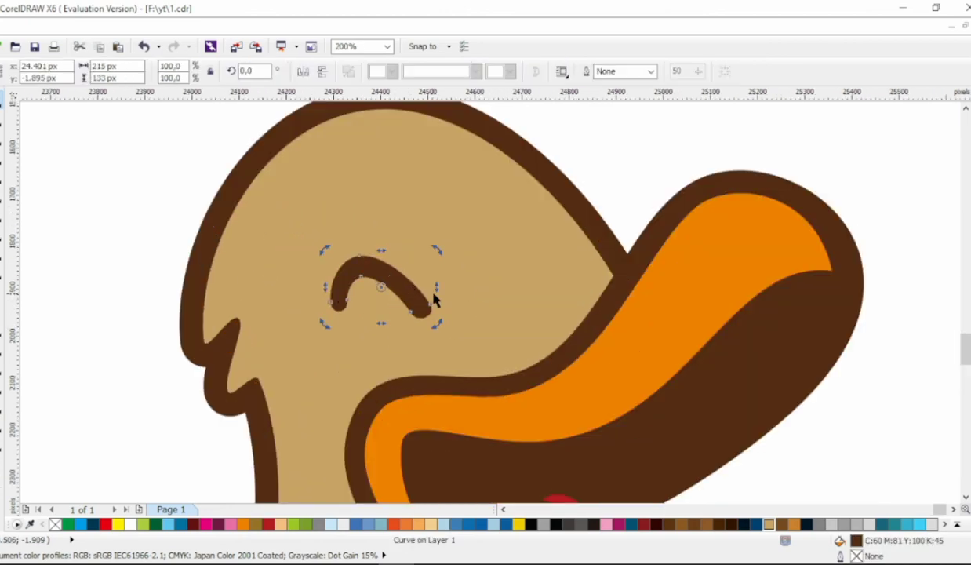
Add nodes near the eye arc's right end and pull out a short tapered lower lid
key(space)
scroll(466, 241, down, 1)
scroll(455, 267, up, 1)
scroll(443, 288, up, 1)
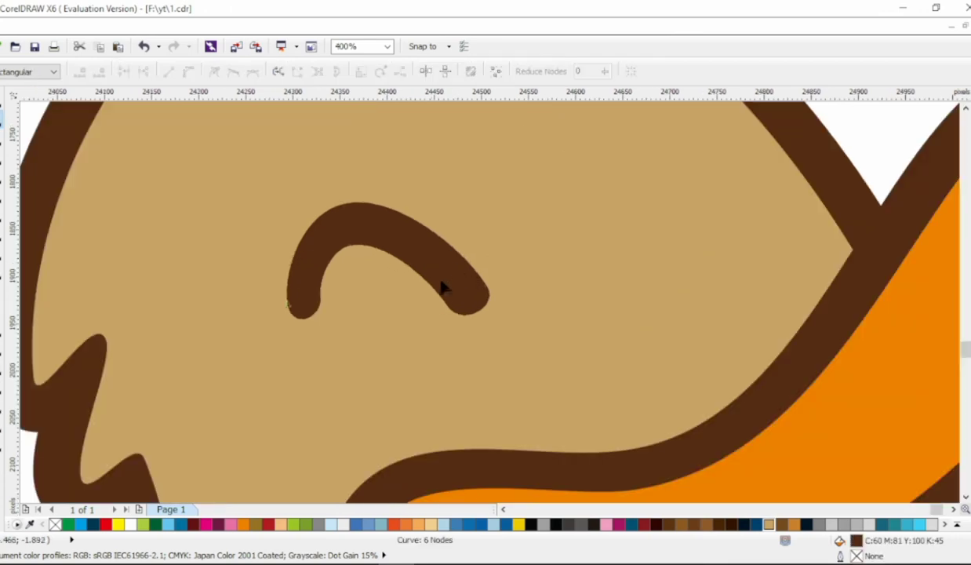
double_click(443, 291)
scroll(439, 288, up, 1)
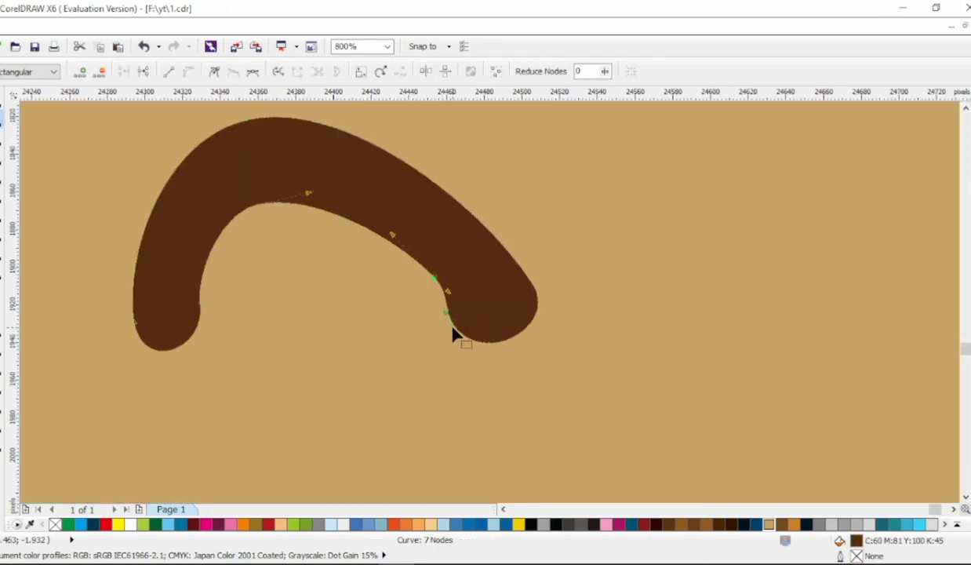
mouse_move(453, 335)
mouse_down()
mouse_move(418, 342)
mouse_move(525, 347)
mouse_move(434, 323)
mouse_move(449, 327)
mouse_up()
scroll(503, 337, down, 1)
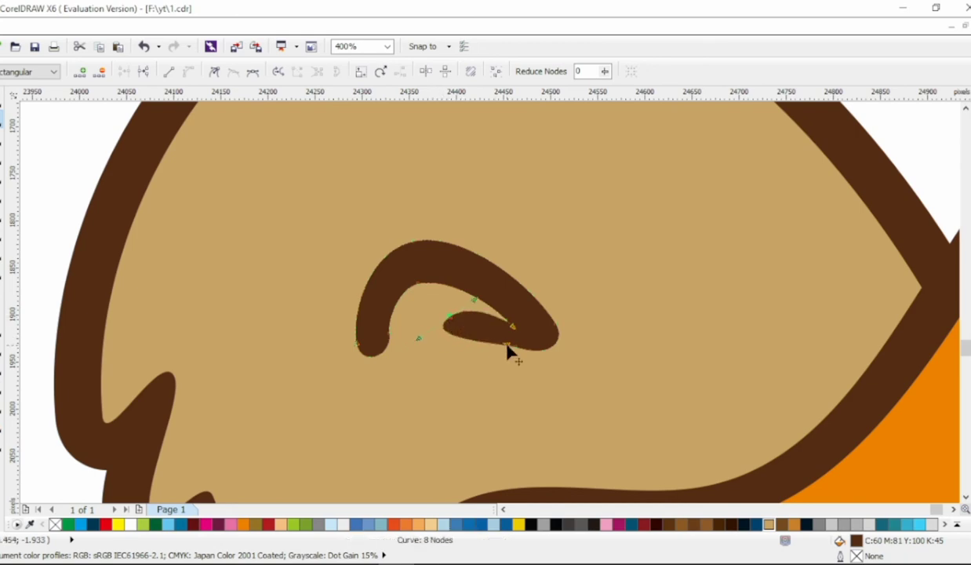
Refine the eye's inner curve and slim its lower lid, and deselect it
click(405, 274)
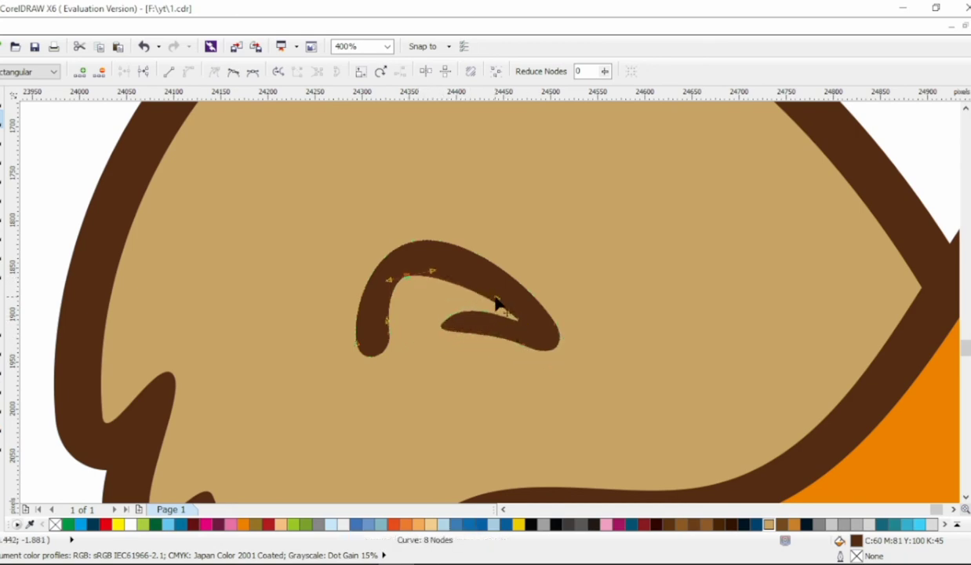
scroll(497, 305, down, 1)
key(space)
scroll(300, 331, down, 2)
click(520, 322)
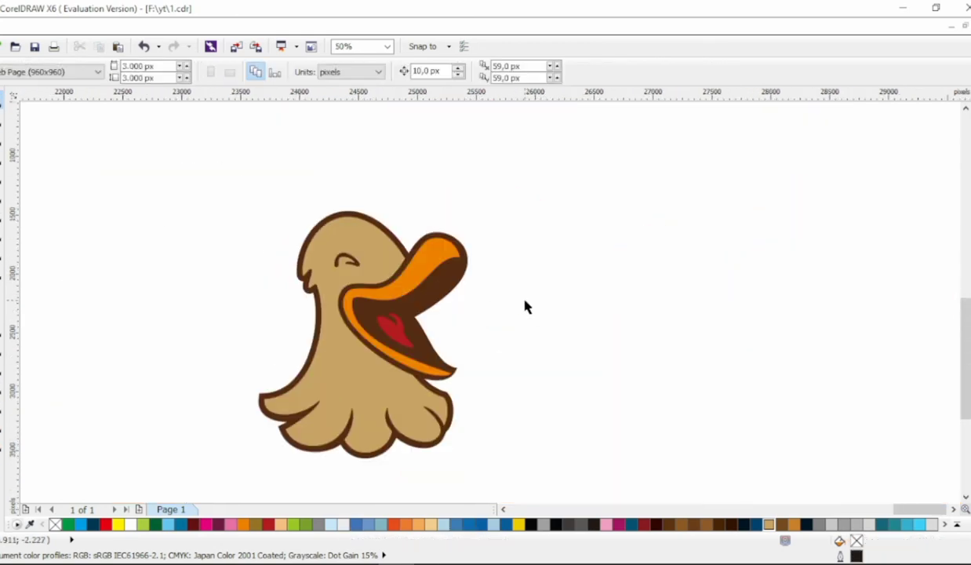
Reshape the top of the head and its dark brown contour, deleting surplus contour nodes and smoothing the curve
key(space)
scroll(364, 255, up, 1)
key(space)
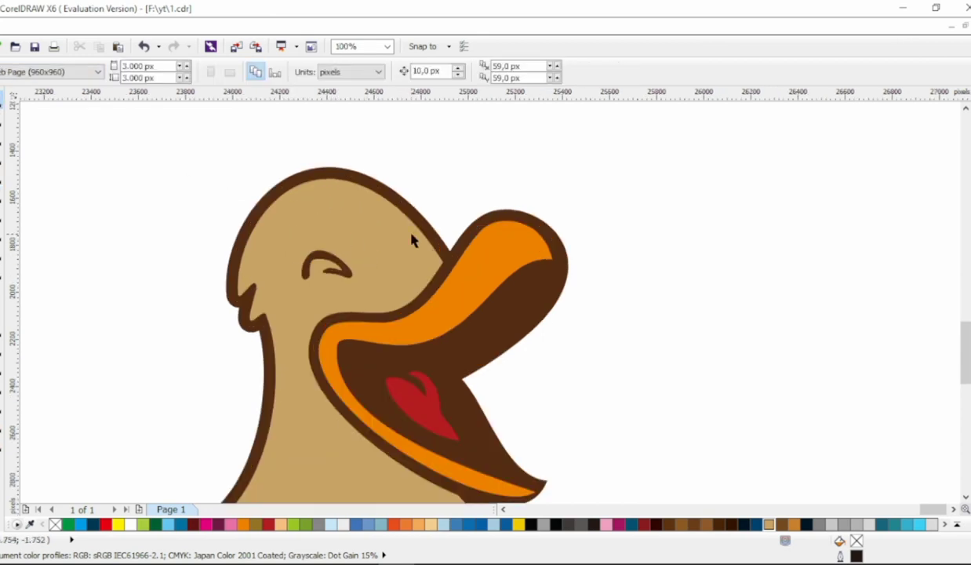
click(396, 221)
key(space)
drag(434, 339, 452, 338)
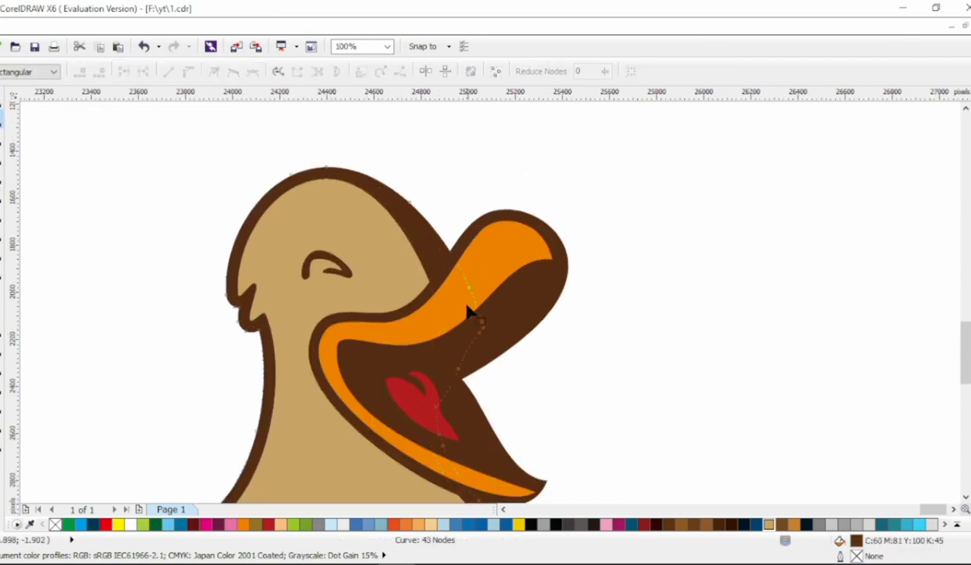
key(Delete)
drag(376, 261, 376, 262)
key(Delete)
scroll(384, 212, down, 1)
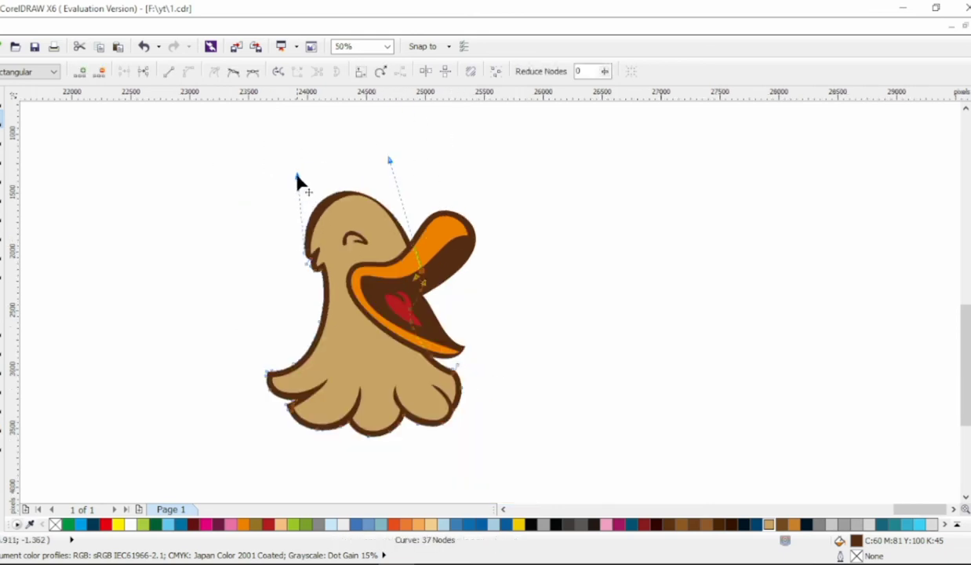
key(space)
Draw a closed seven-node straight-sided Bezier shape around the back and top of the head, ending behind the beak
key(F5)
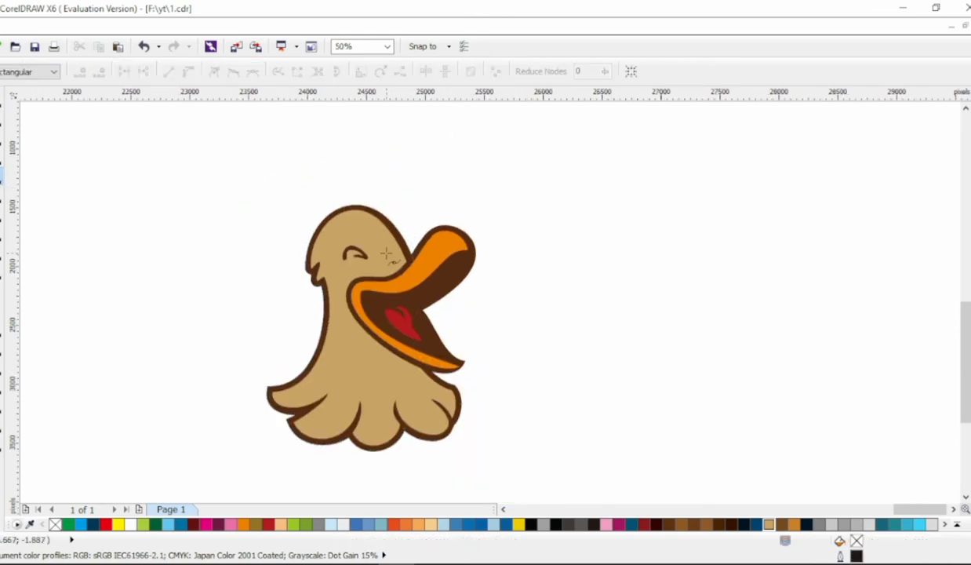
click(420, 278)
click(405, 218)
click(368, 190)
click(328, 201)
click(282, 231)
click(291, 268)
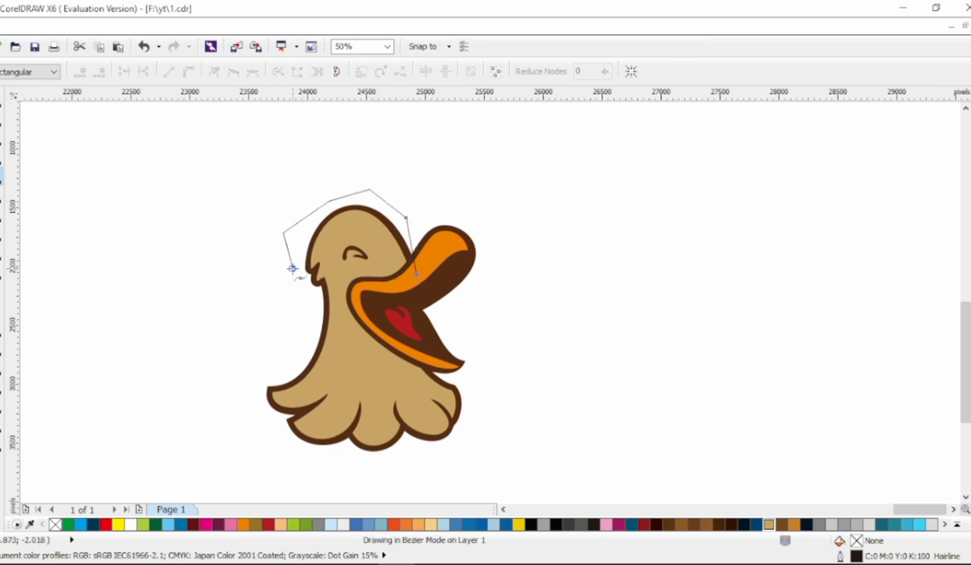
click(295, 342)
click(421, 278)
Bend the new shape's upper segments outward into rounded feather lobes from the back of the head to the beak
key(F10)
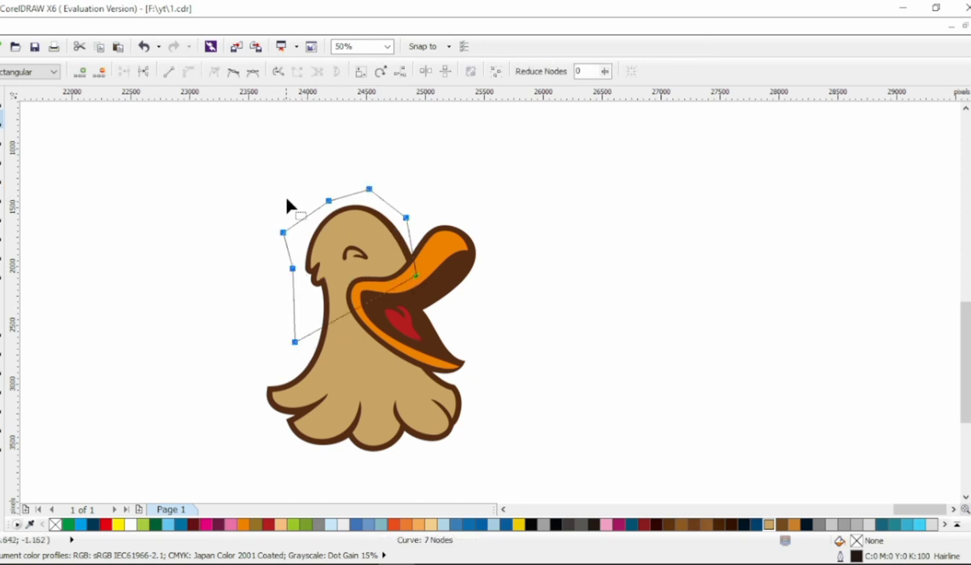
drag(283, 208, 262, 209)
drag(349, 195, 326, 161)
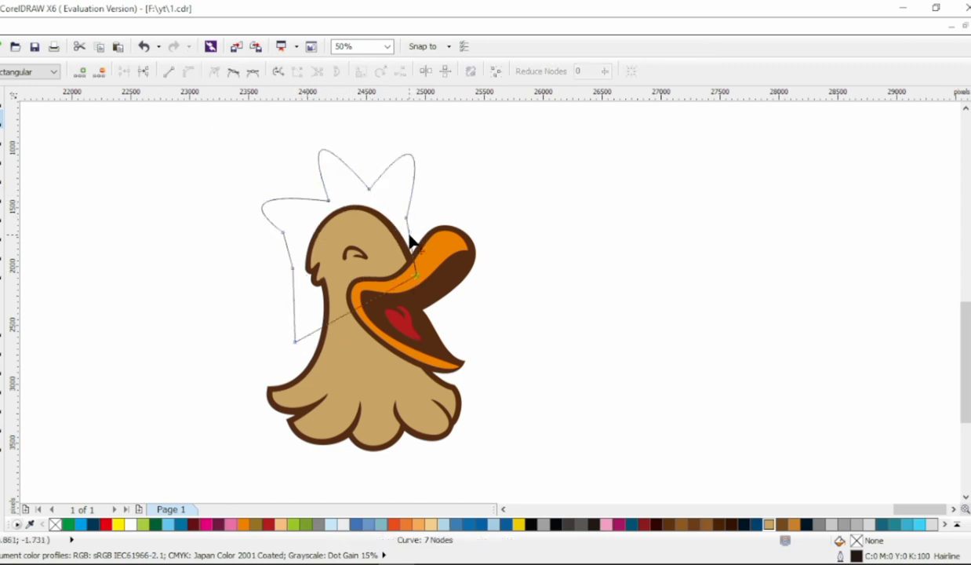
drag(410, 241, 439, 249)
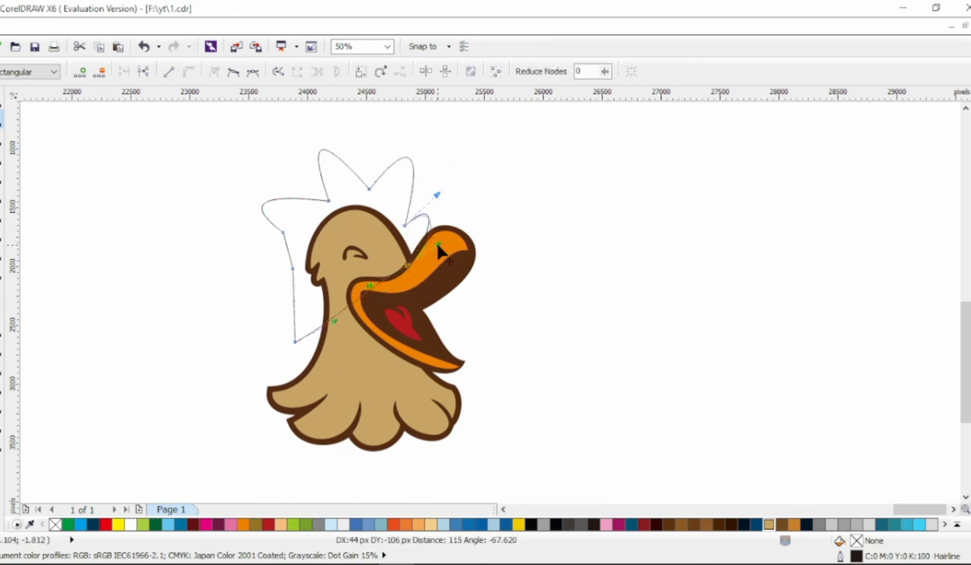
Refine the nodes and handles of the upper crest lobes and form another rounded lobe behind the head
click(369, 188)
drag(403, 151, 432, 151)
drag(370, 188, 373, 191)
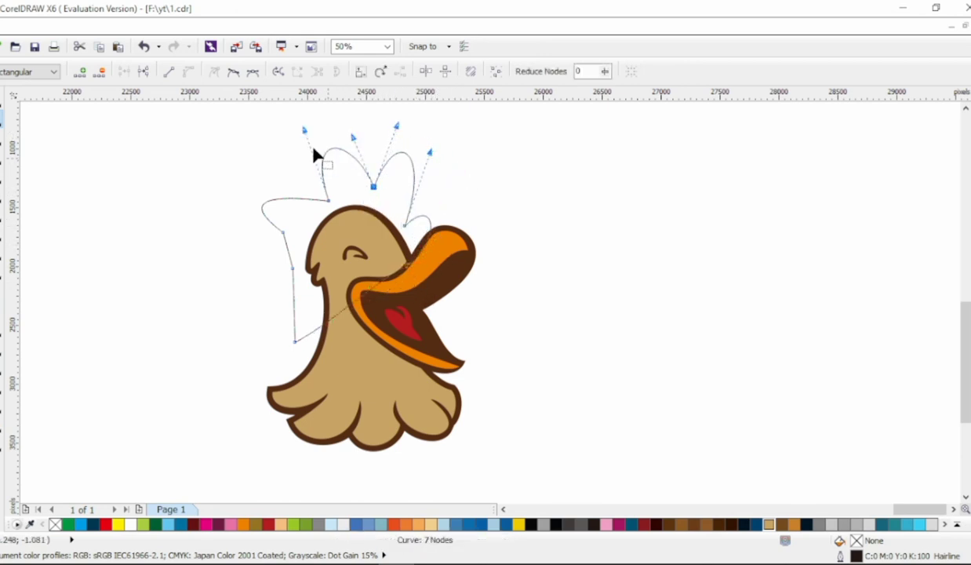
click(293, 233)
drag(255, 198, 254, 156)
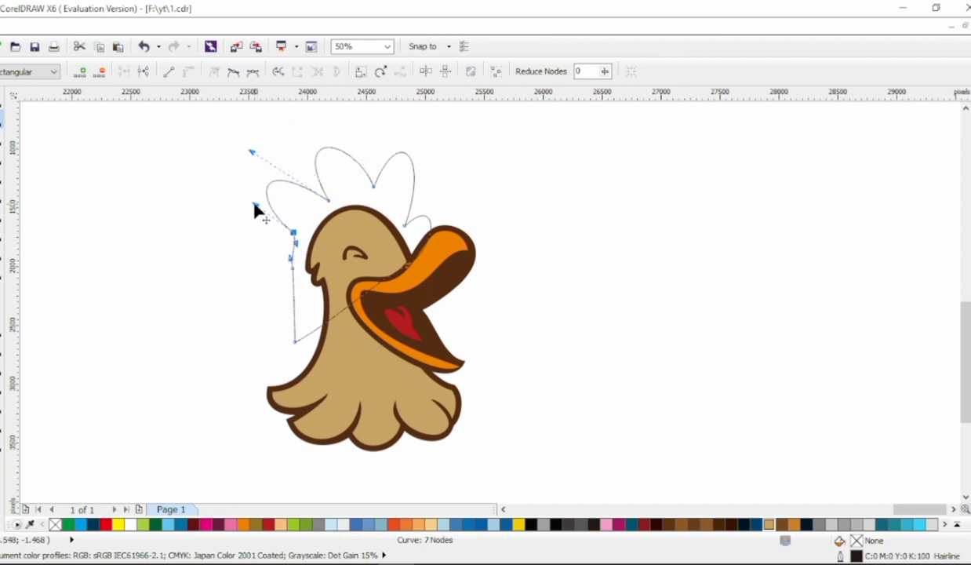
drag(296, 260, 240, 296)
click(295, 315)
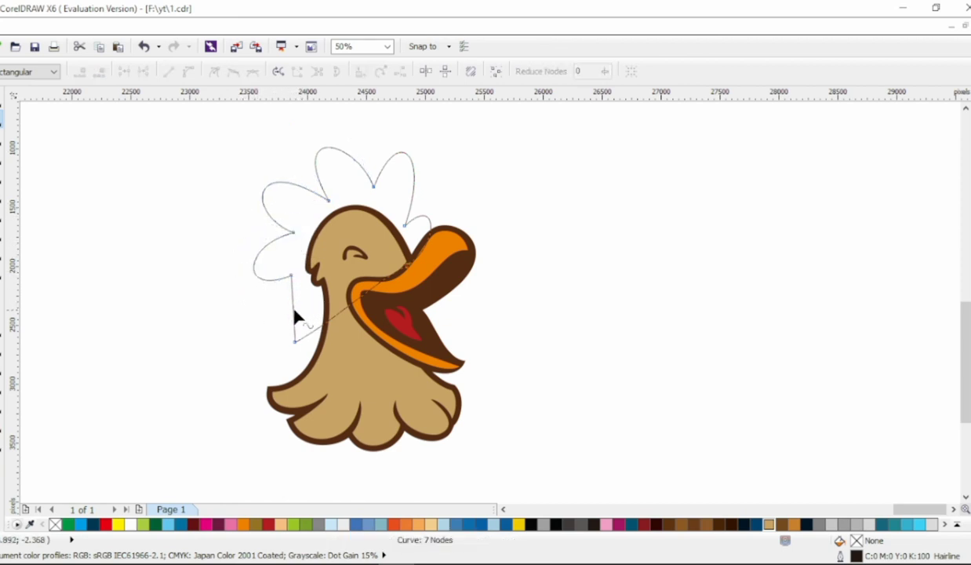
Shape the lower end of the crest into two rounded lobes behind the neck, adding a cusp node between them
drag(296, 342, 318, 316)
click(313, 292)
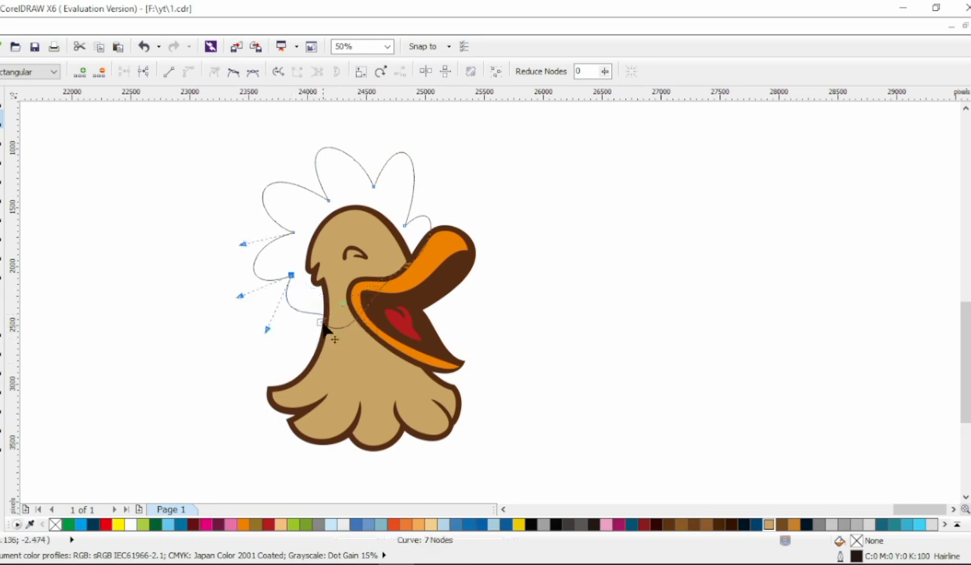
drag(329, 307, 306, 311)
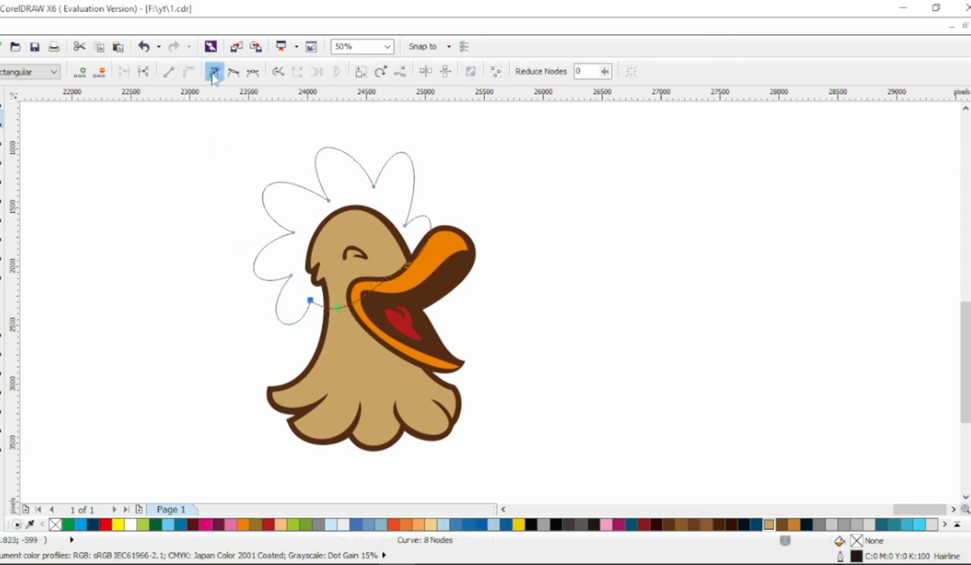
double_click(311, 303)
drag(321, 314, 284, 352)
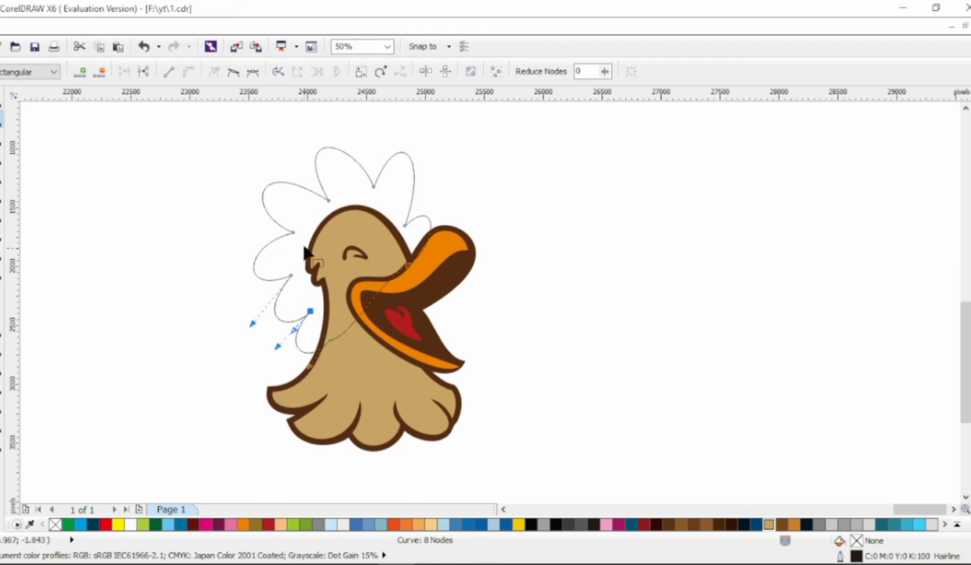
Reshape the crest outline by moving its lobe nodes closer to the head and tucking the front end behind the face
drag(306, 252, 304, 311)
click(271, 314)
click(303, 312)
drag(291, 276, 426, 215)
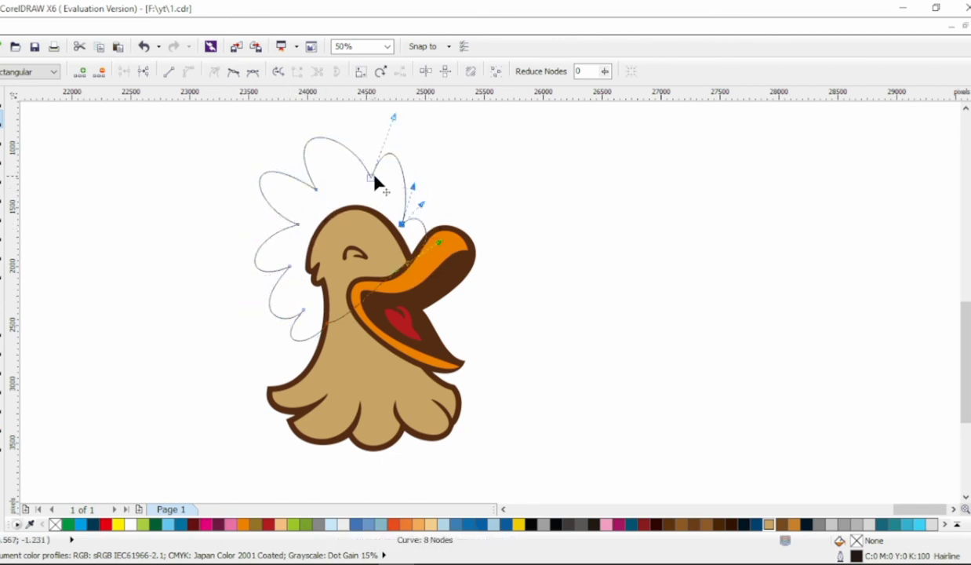
drag(375, 182, 410, 195)
key(space)
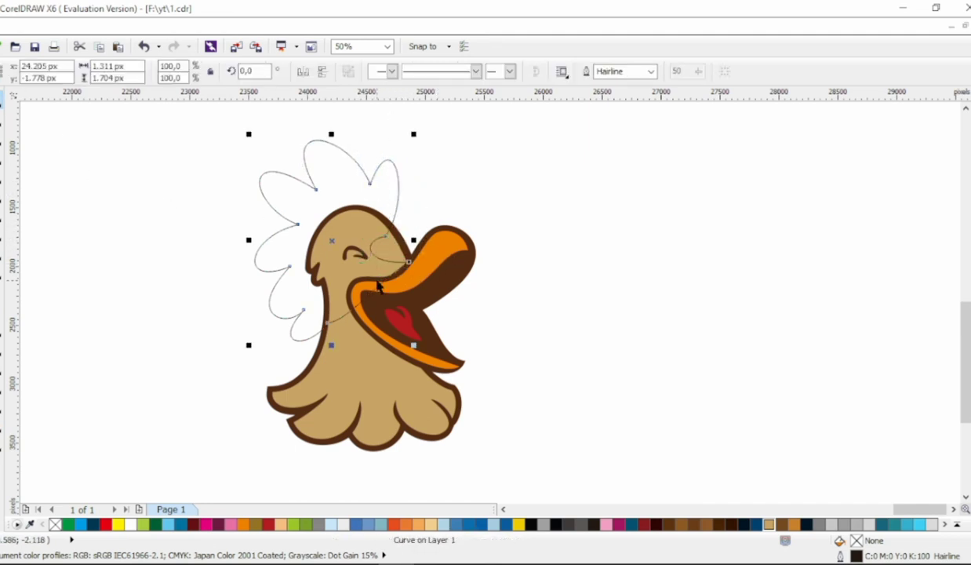
Fill the crest red with no outline and add a one-step outside contour of 50 px around it
click(280, 524)
right_click(55, 524)
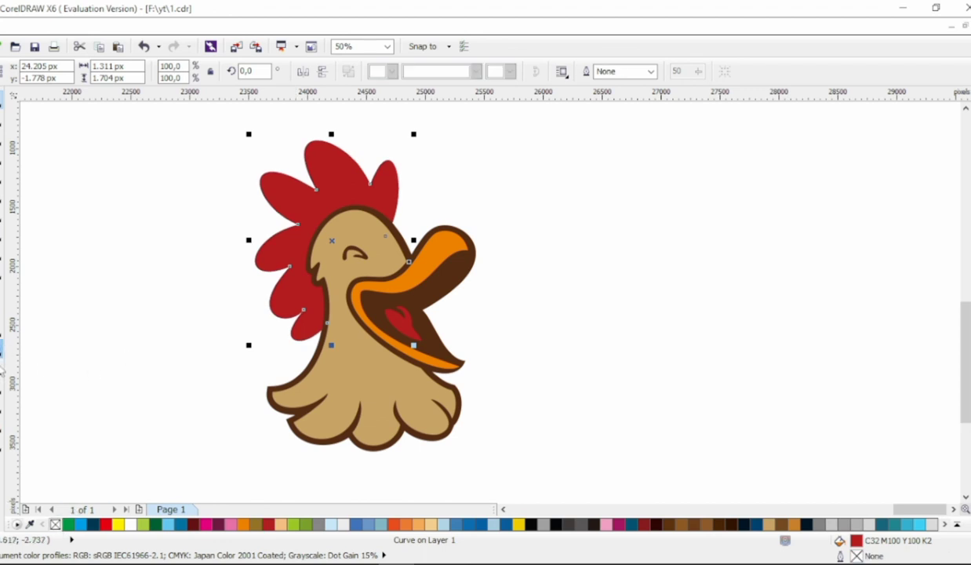
click(3, 346)
click(322, 72)
text(40)
key(Return)
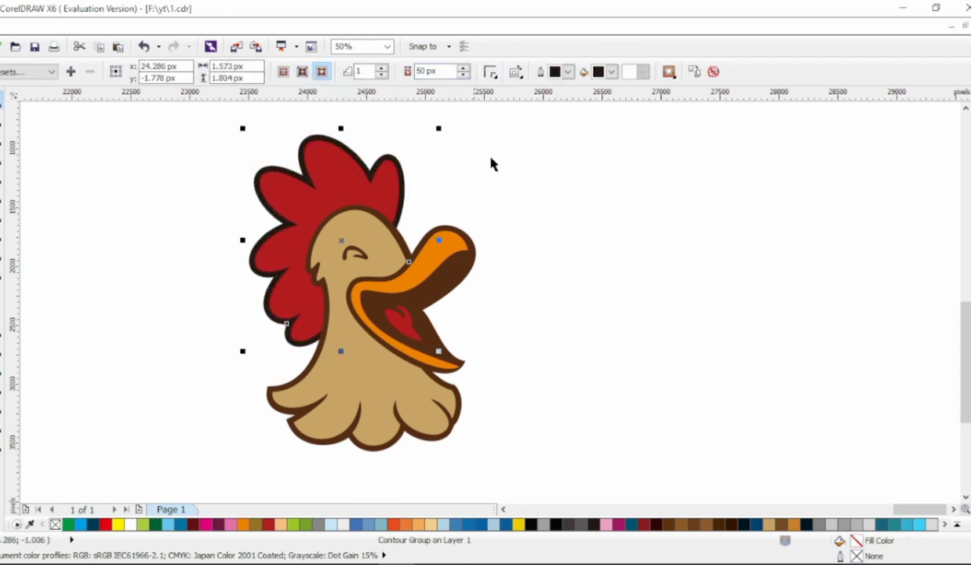
Break the crest's contour apart and recolor it dark brown to match the head's outline
key(ctrl+k)
scroll(401, 216, up, 1)
right_click(400, 213)
click(441, 290)
scroll(553, 188, down, 1)
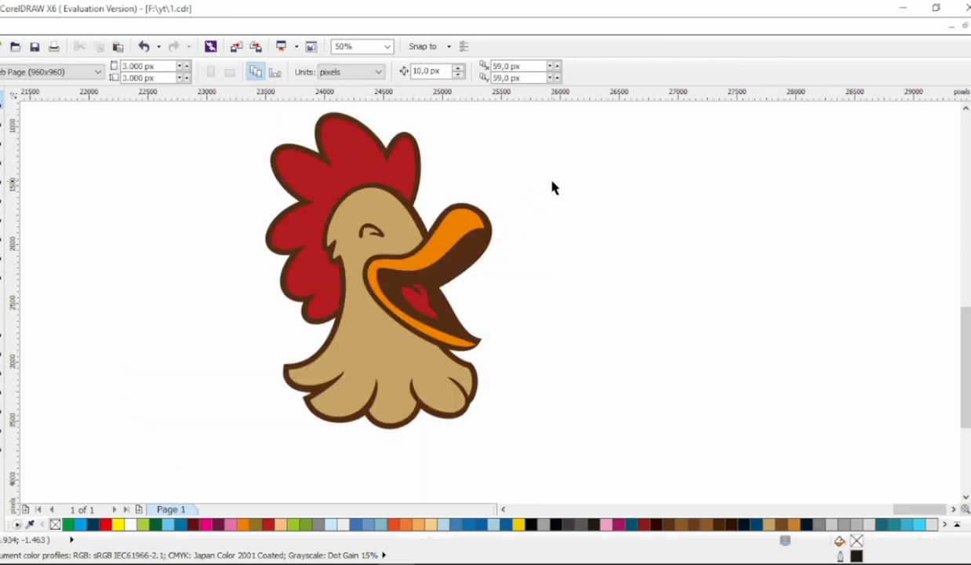
Change the fill of the head and feathered neck to a light cream color and deselect the shape
click(418, 404)
click(430, 524)
click(545, 372)
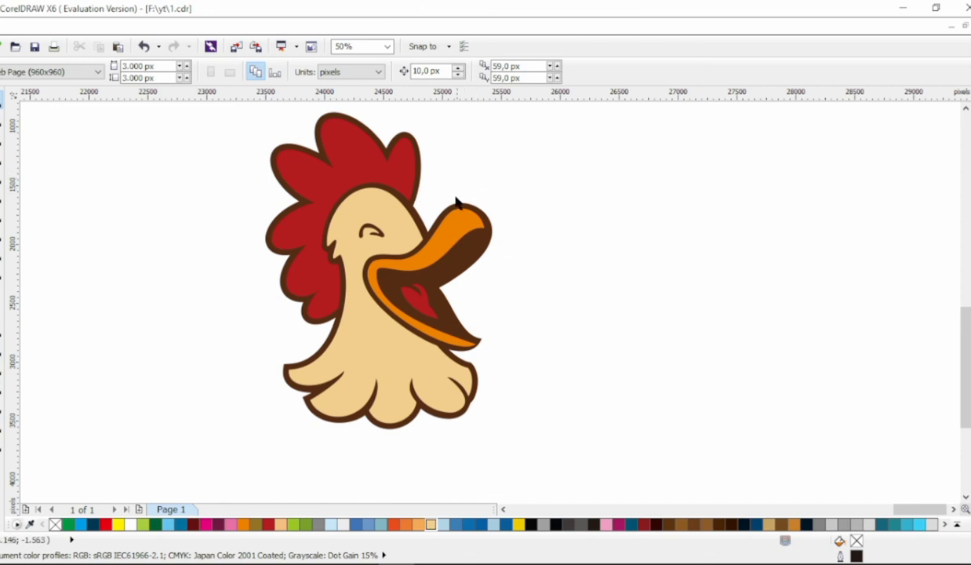
click(6, 122)
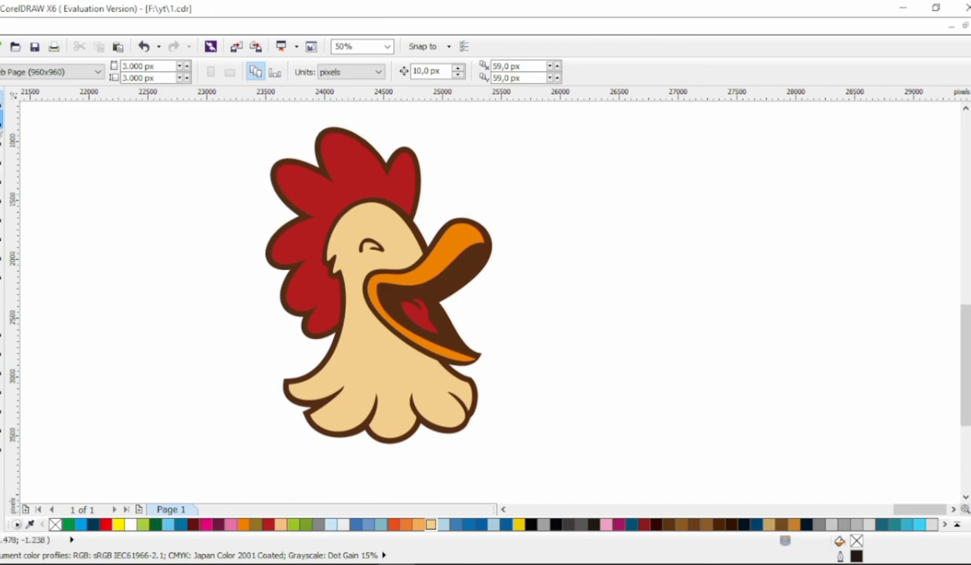
scroll(259, 145, up, 1)
key(Escape)
scroll(345, 200, down, 1)
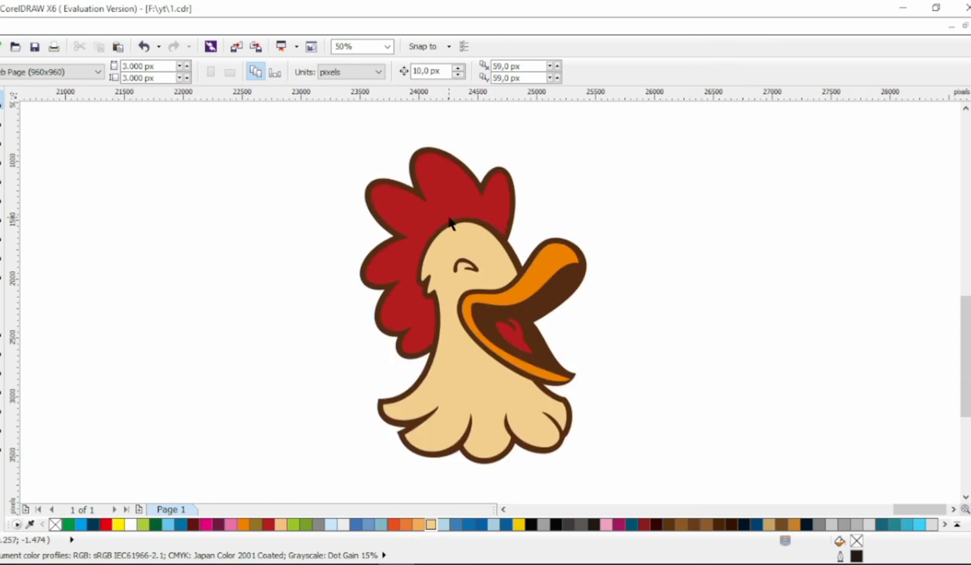